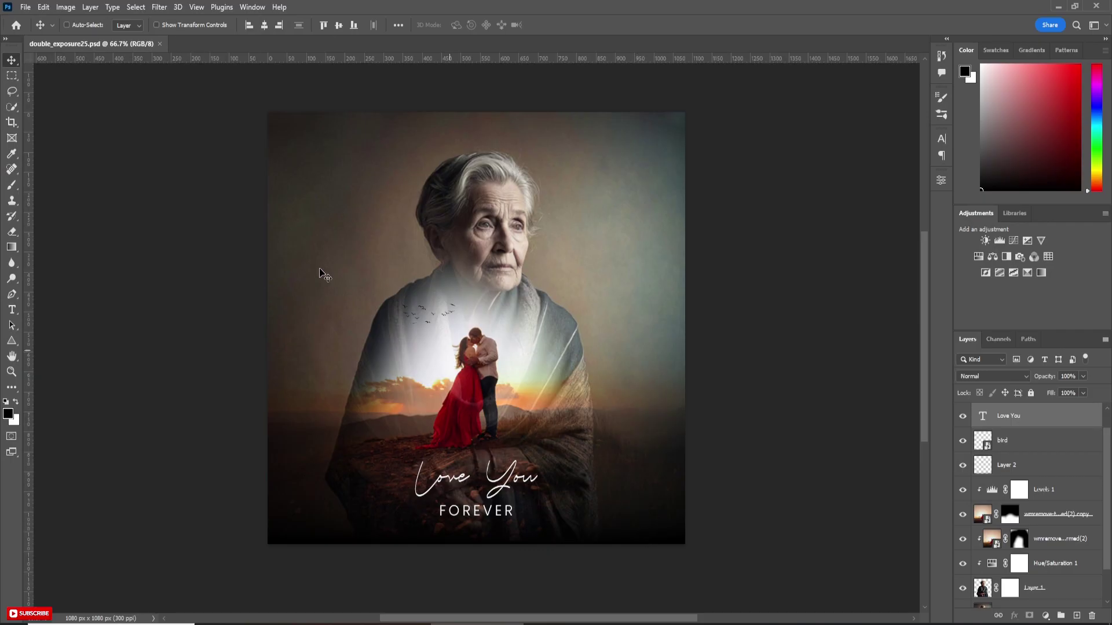
Create a new blank 1000 x 1000 px document from the Custom preset.
click(28, 8)
click(35, 18)
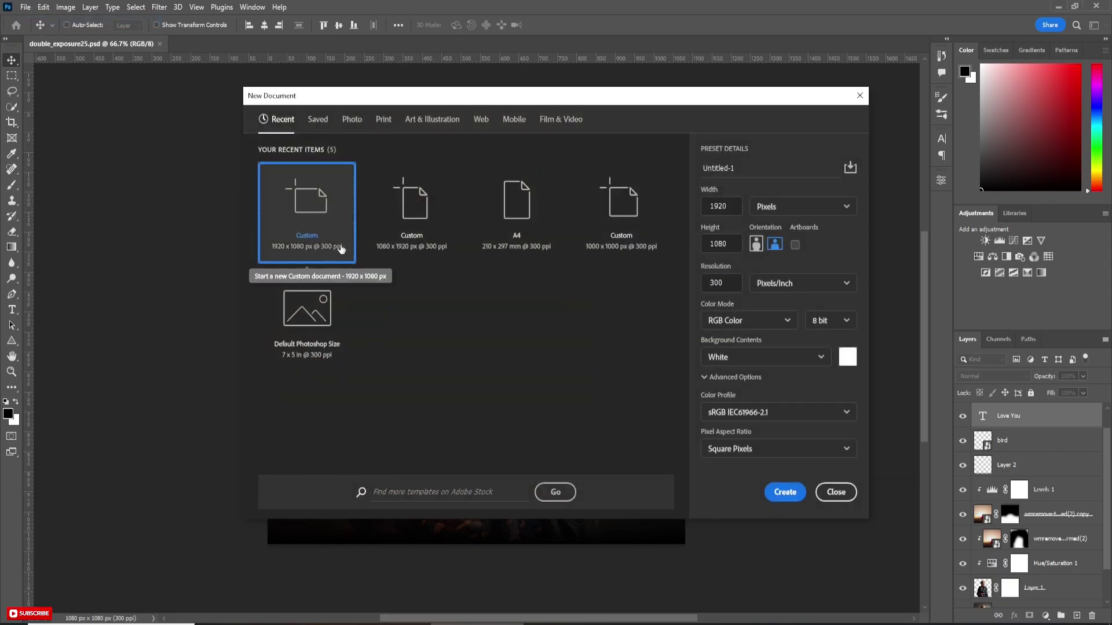
click(621, 224)
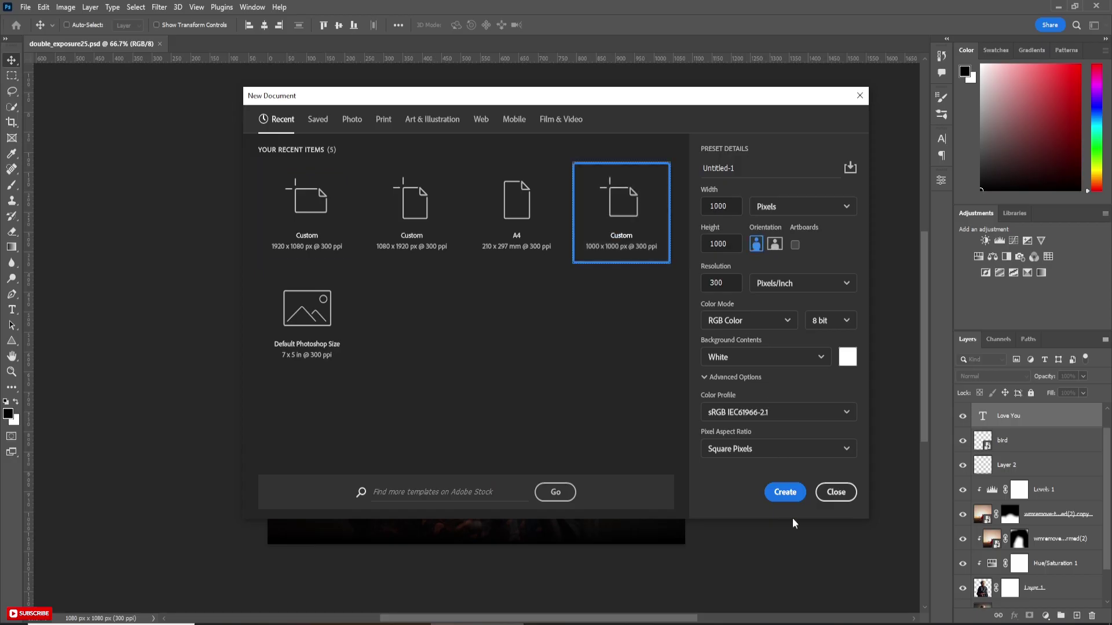
click(786, 492)
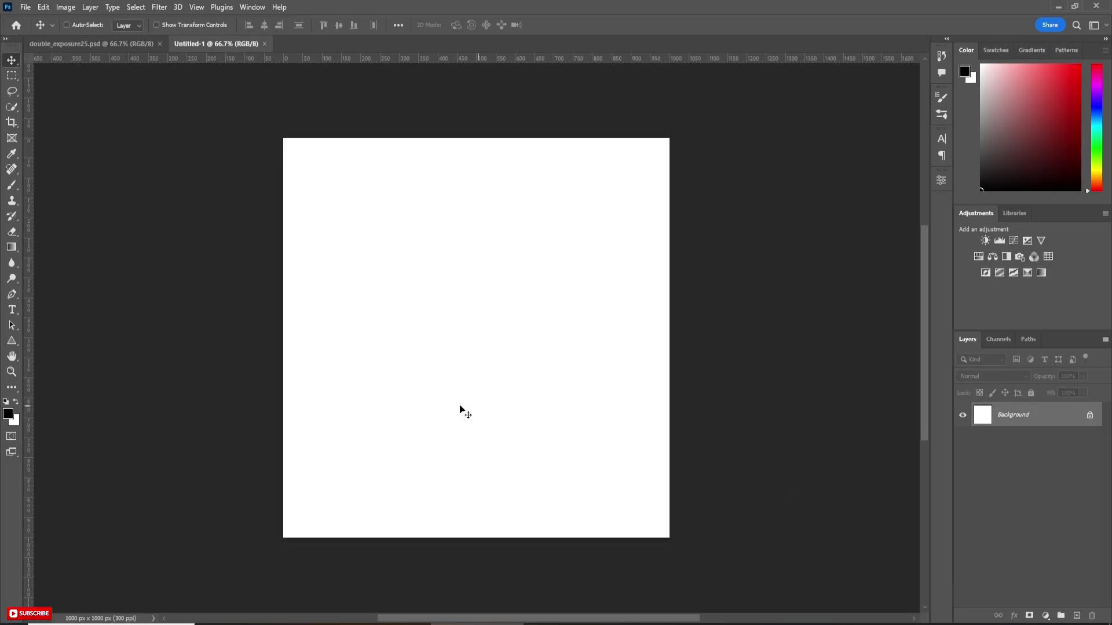
Place the elderly woman's portrait, scale it up to fill the canvas, and Select Subject on her.
key(alt+Tab)
click(262, 139)
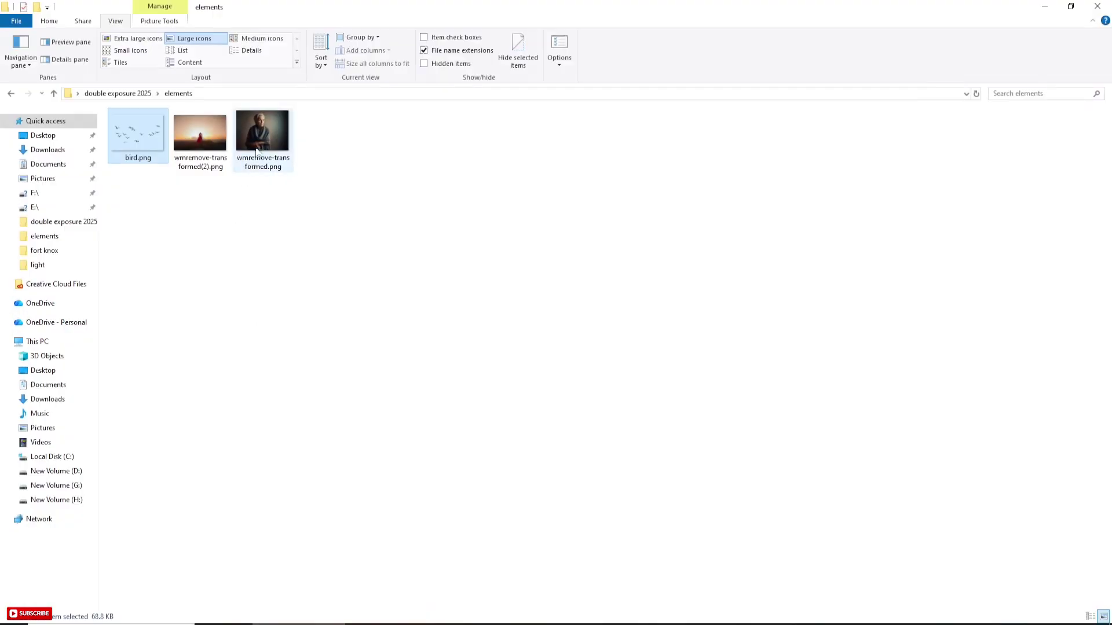
drag(262, 139, 489, 477)
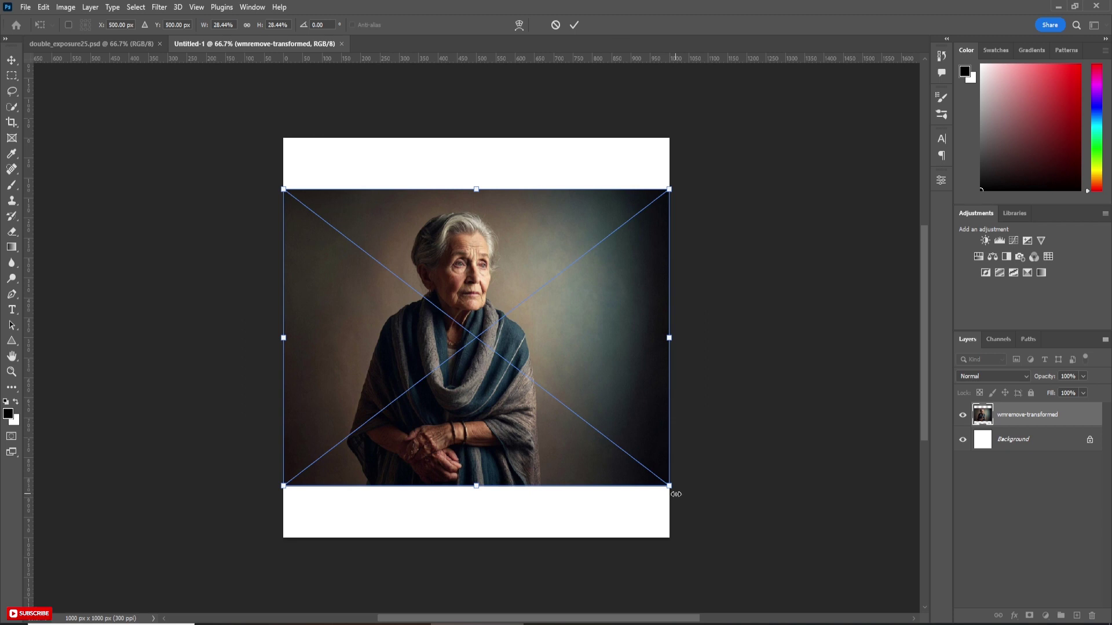
drag(669, 486, 735, 557)
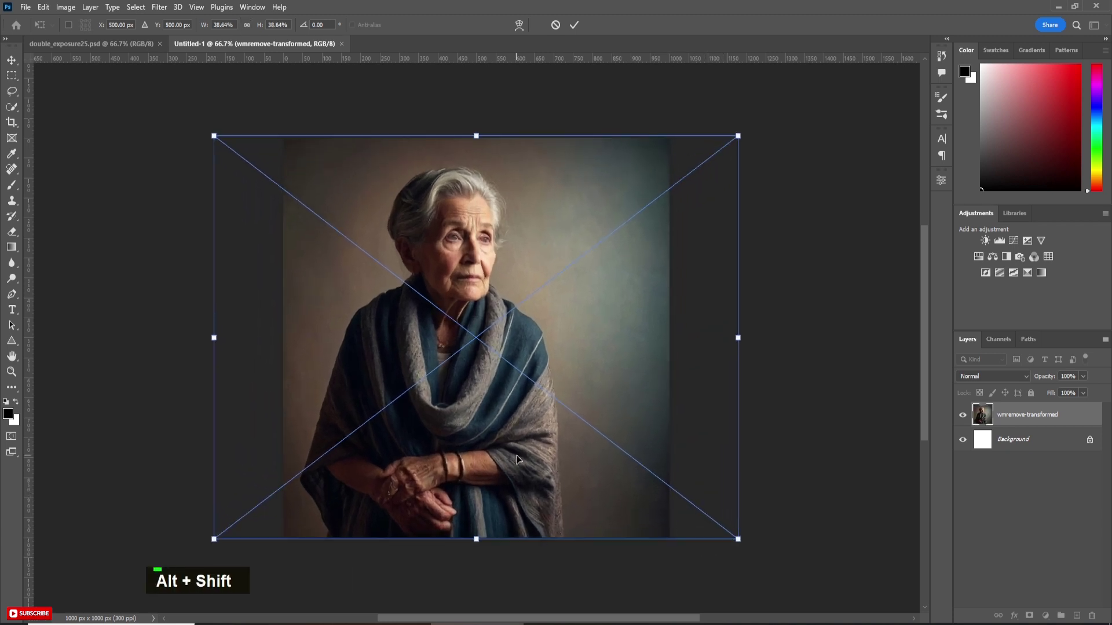
drag(518, 458, 551, 457)
click(575, 24)
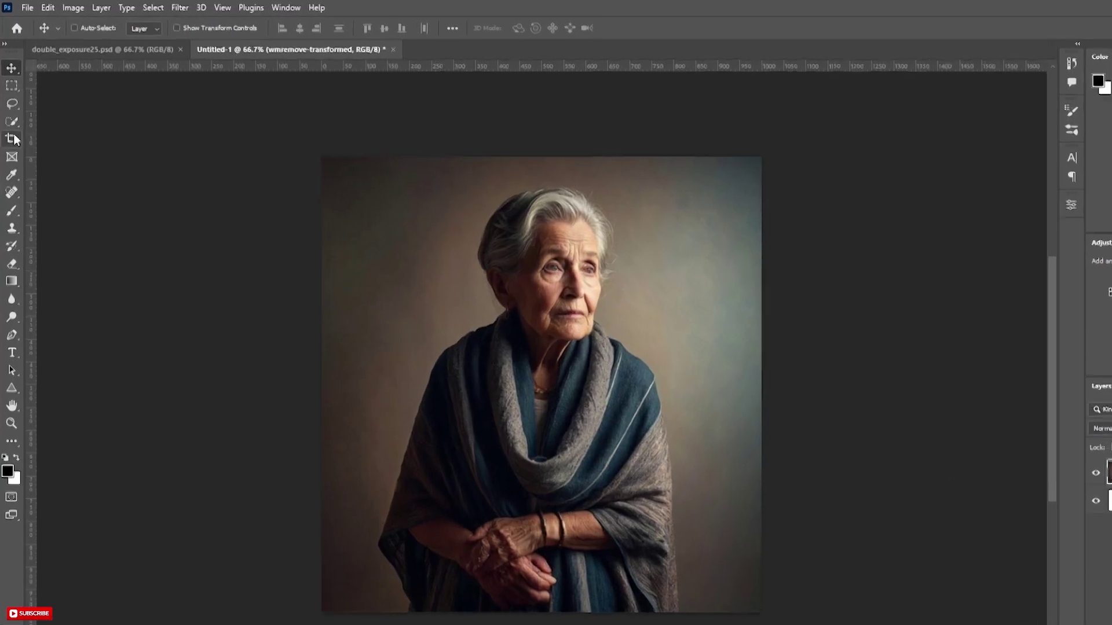
click(12, 106)
click(384, 30)
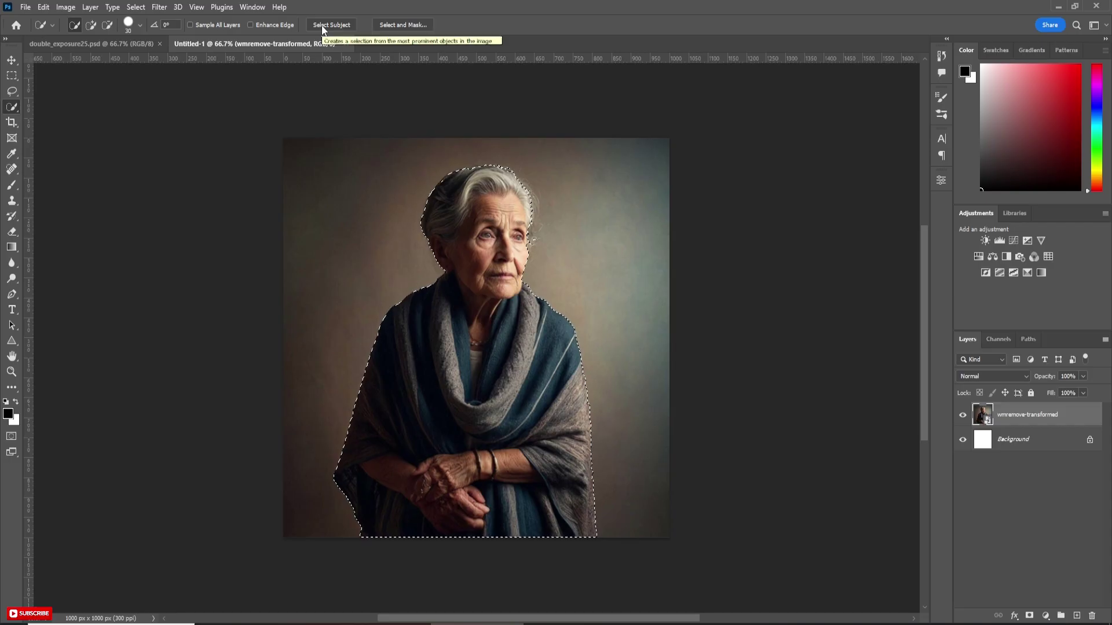
Copy the selected woman onto a new layer, Layer 1, with Ctrl+J.
key(ctrl+j)
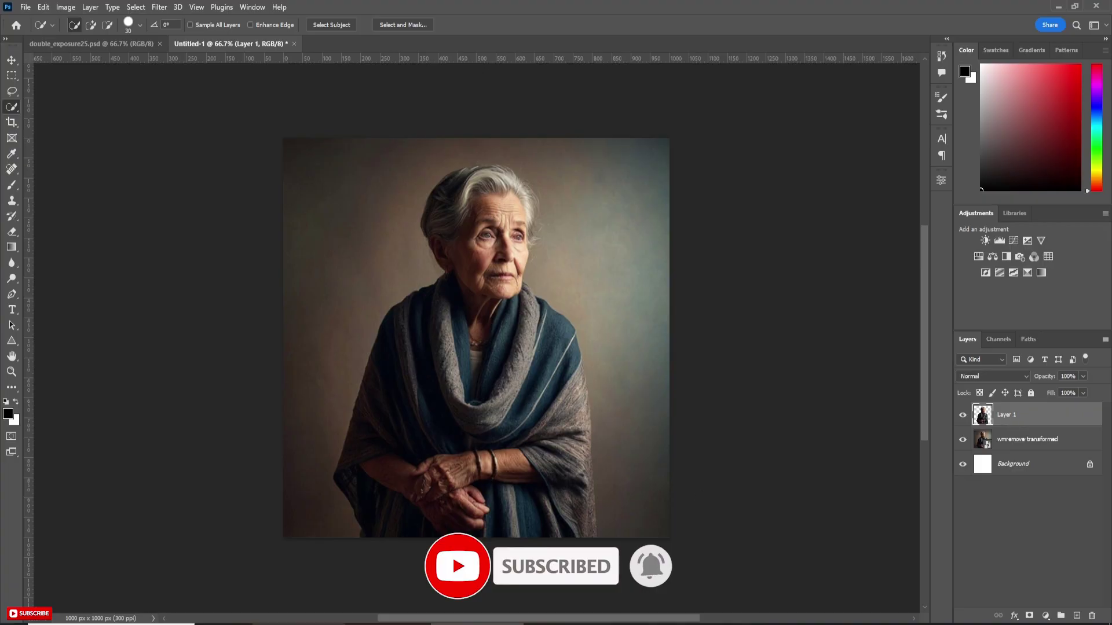
Place the sunset couple photo, scale it proportionally to cover the canvas, and set 70% opacity.
click(299, 623)
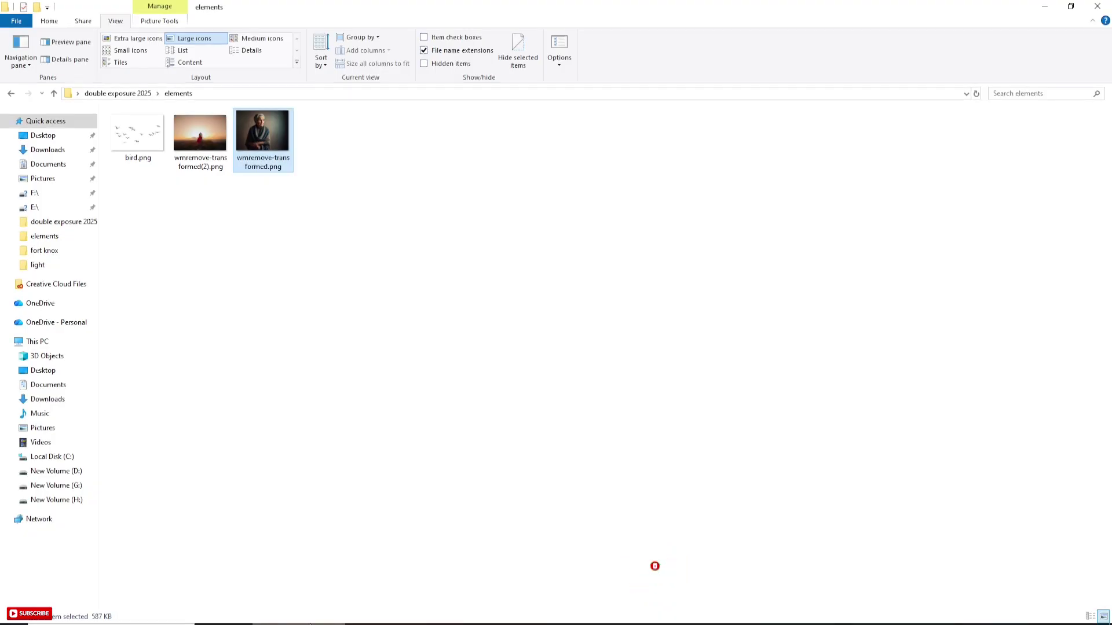
drag(198, 142, 485, 470)
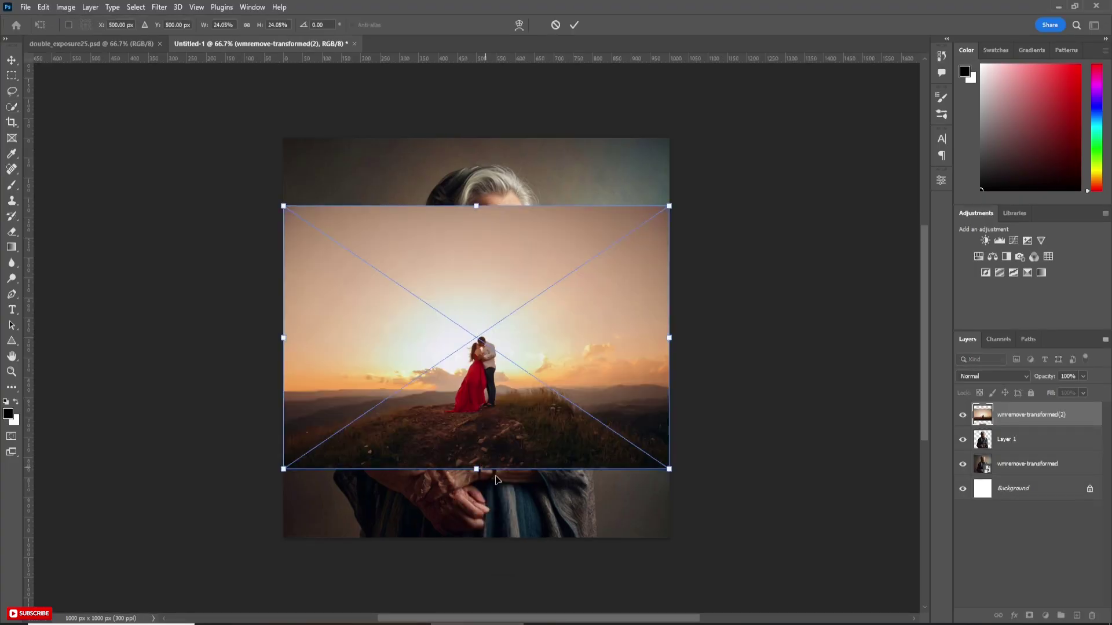
key(shift)
mouse_move(670, 471)
mouse_down()
mouse_move(676, 463)
mouse_move(748, 579)
mouse_up()
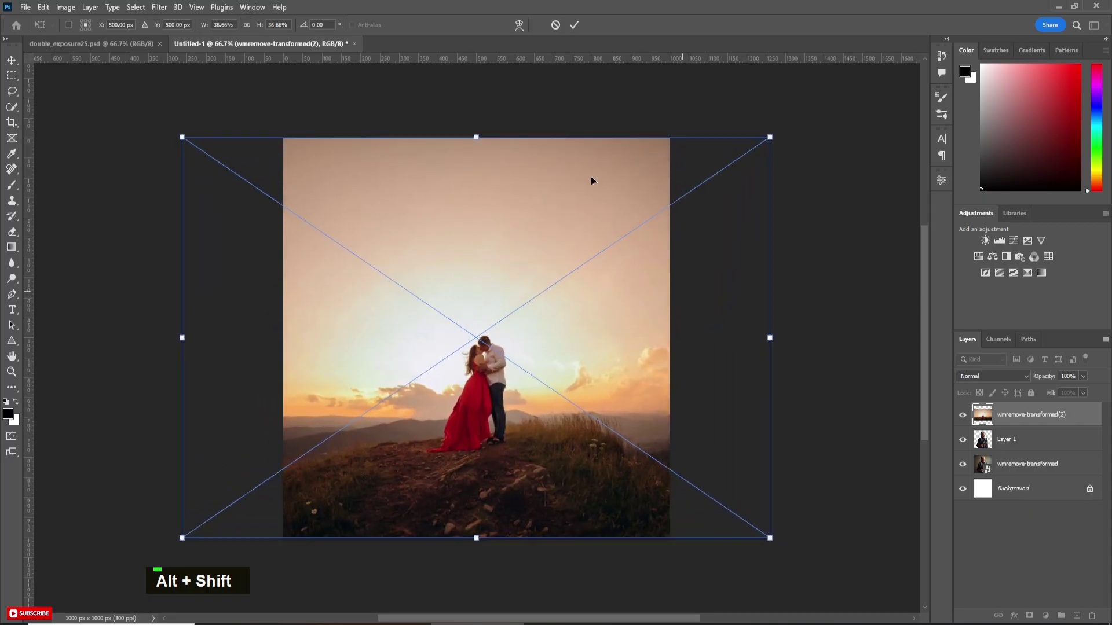
click(575, 26)
drag(1051, 378, 1034, 382)
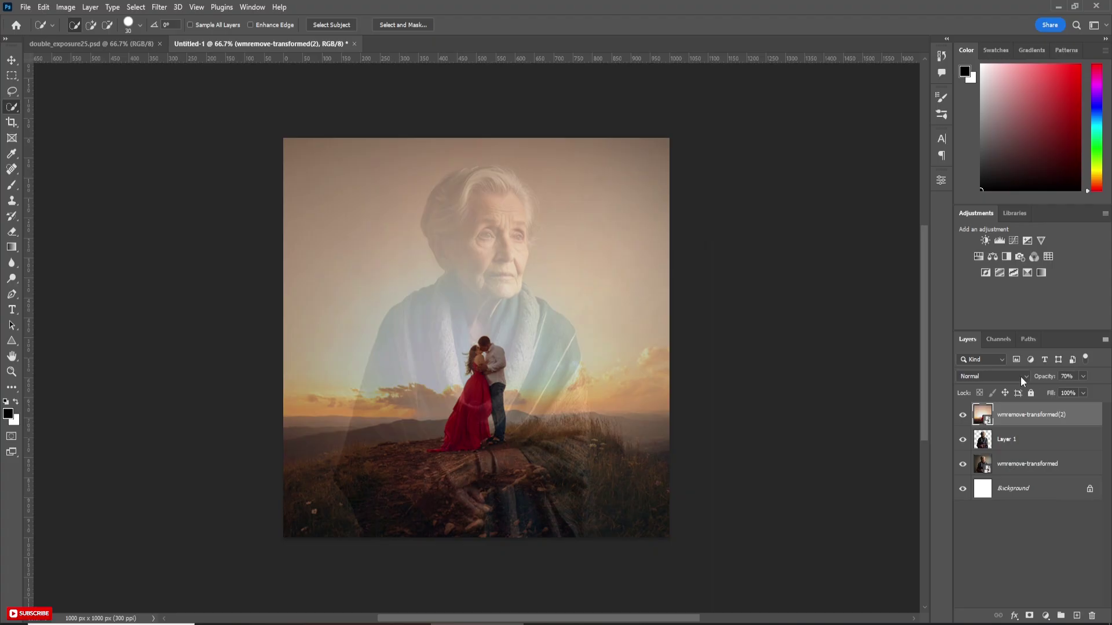
Set the sunset photo layer's blend mode to Screen.
click(1020, 375)
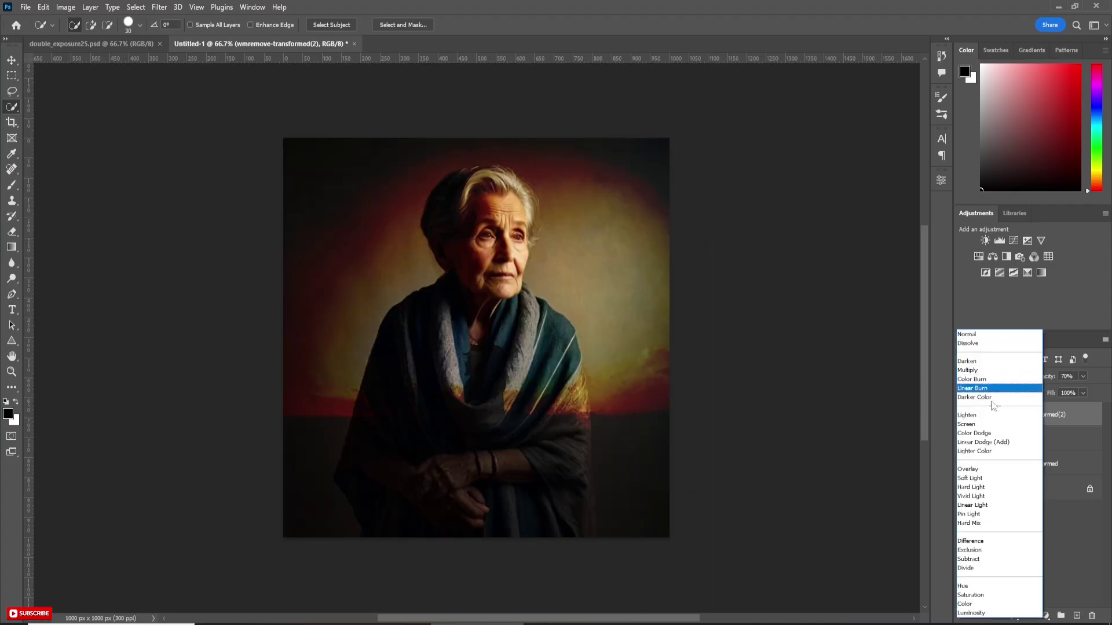
click(973, 425)
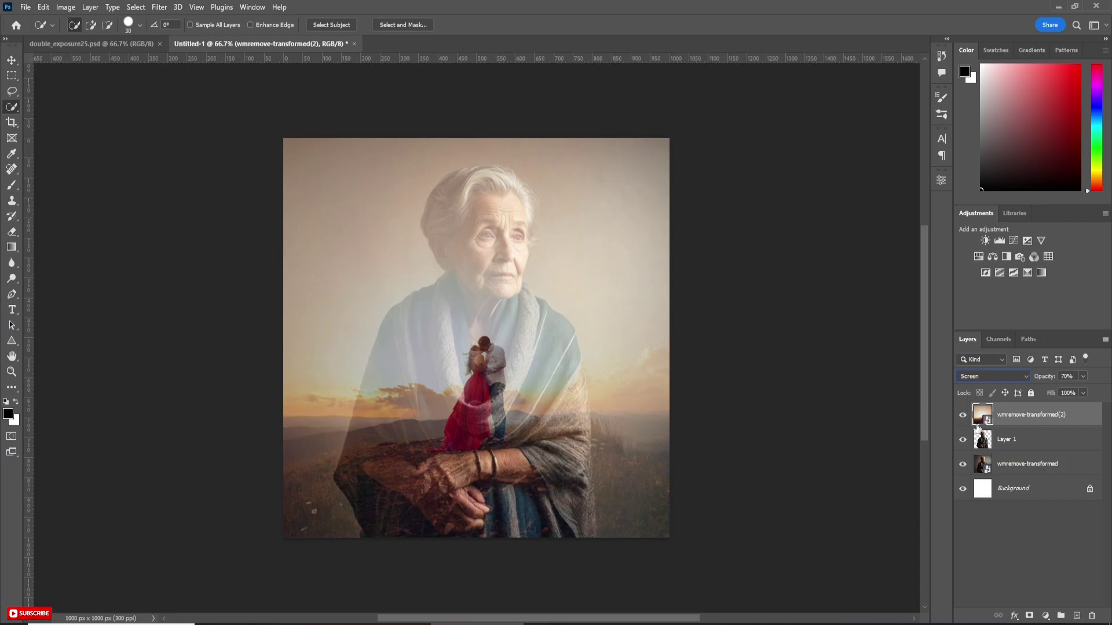
key(Return)
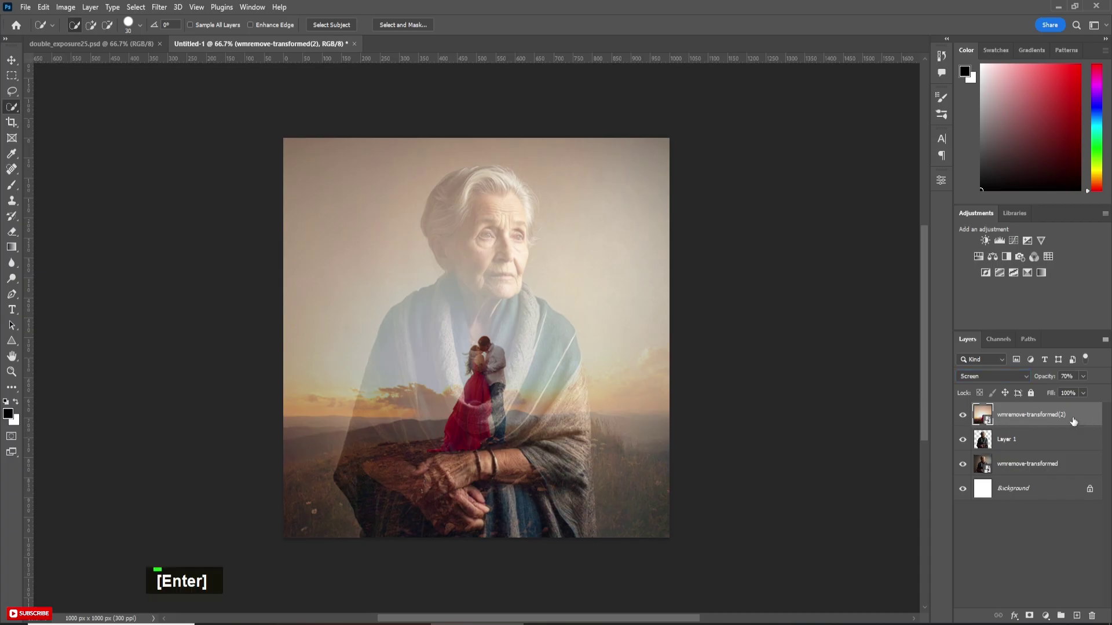
Clip the sunset photo to the woman's cutout layer with a clipping mask.
right_click(1048, 414)
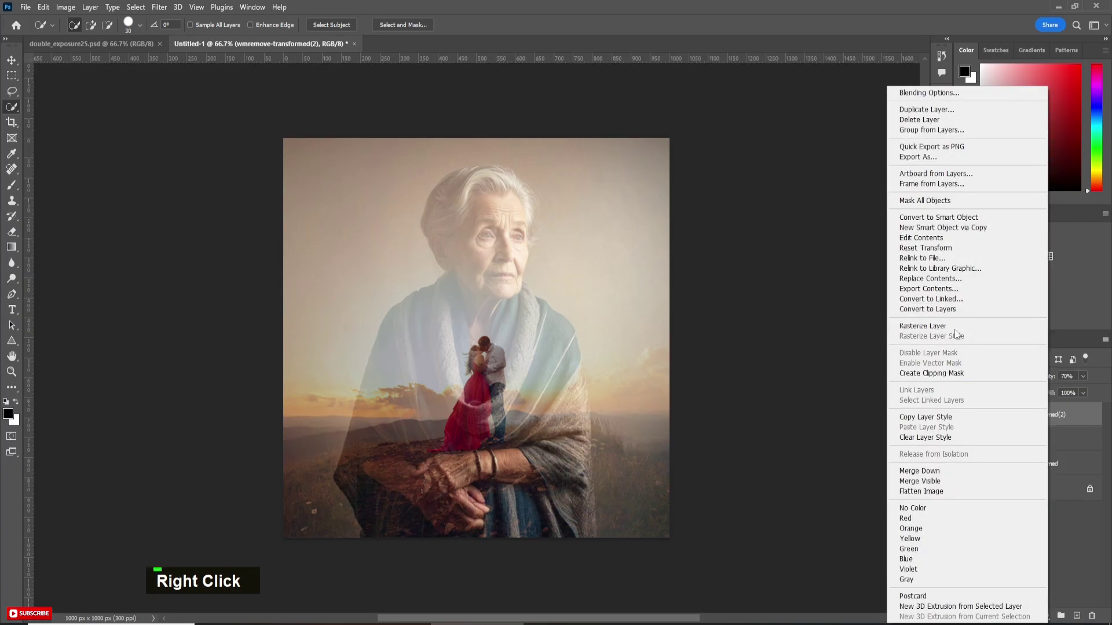
click(938, 374)
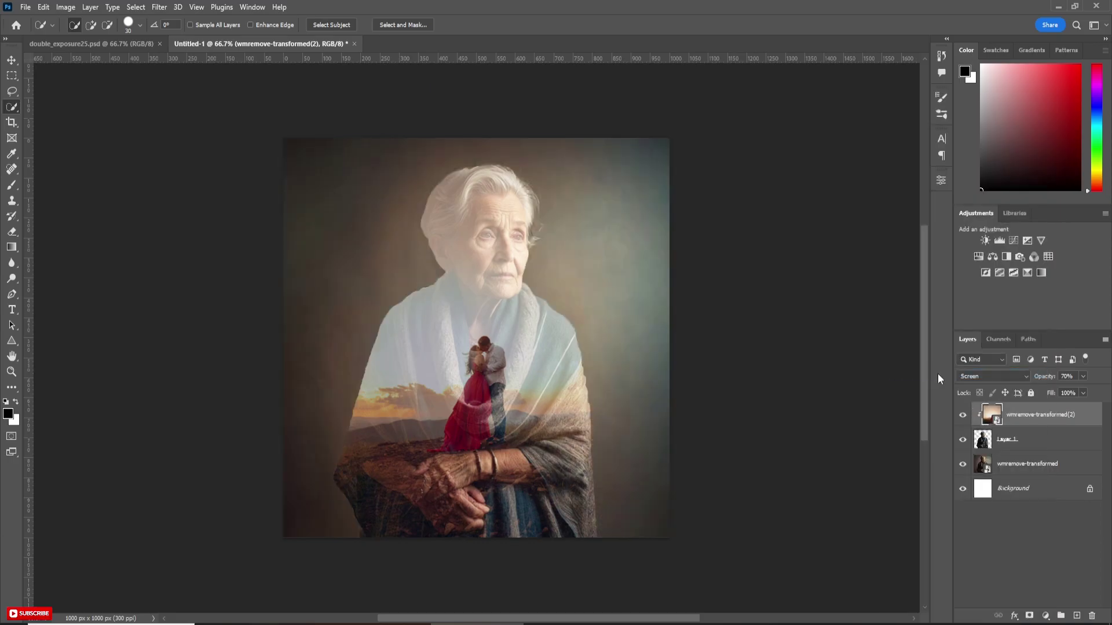
click(1009, 441)
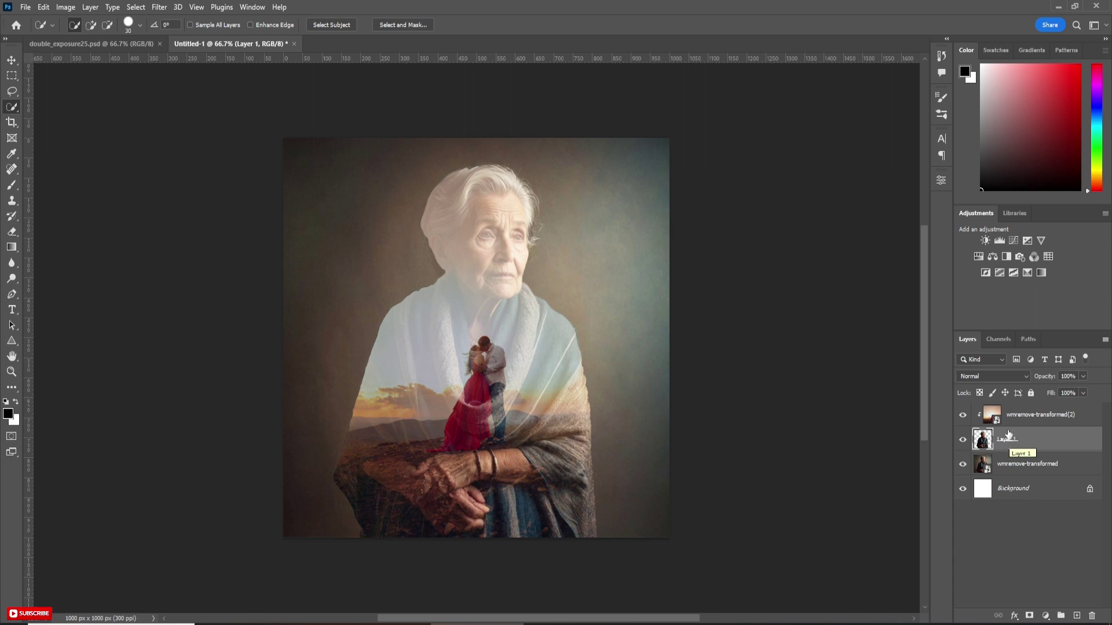
click(1024, 419)
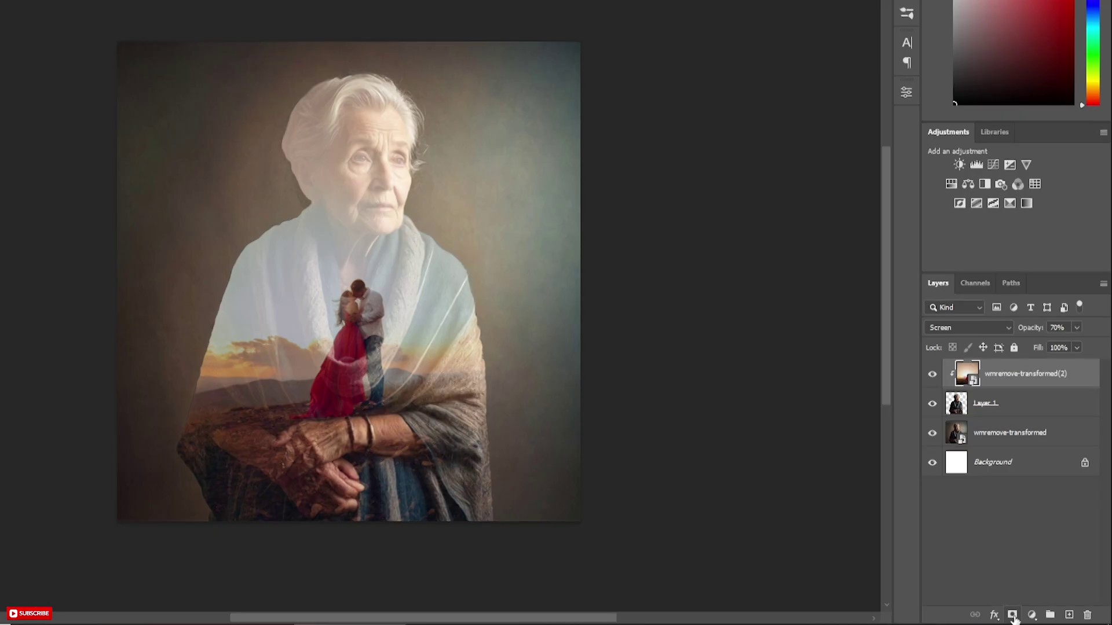
Add a layer mask to the sunset photo and paint black with a soft round brush over her head.
click(1012, 615)
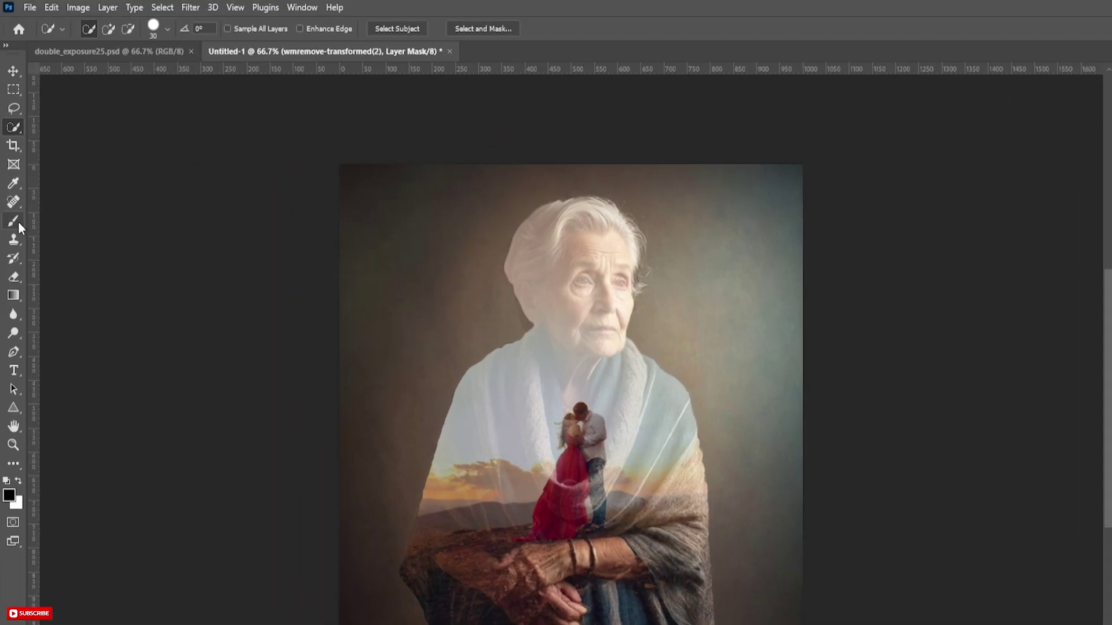
click(13, 220)
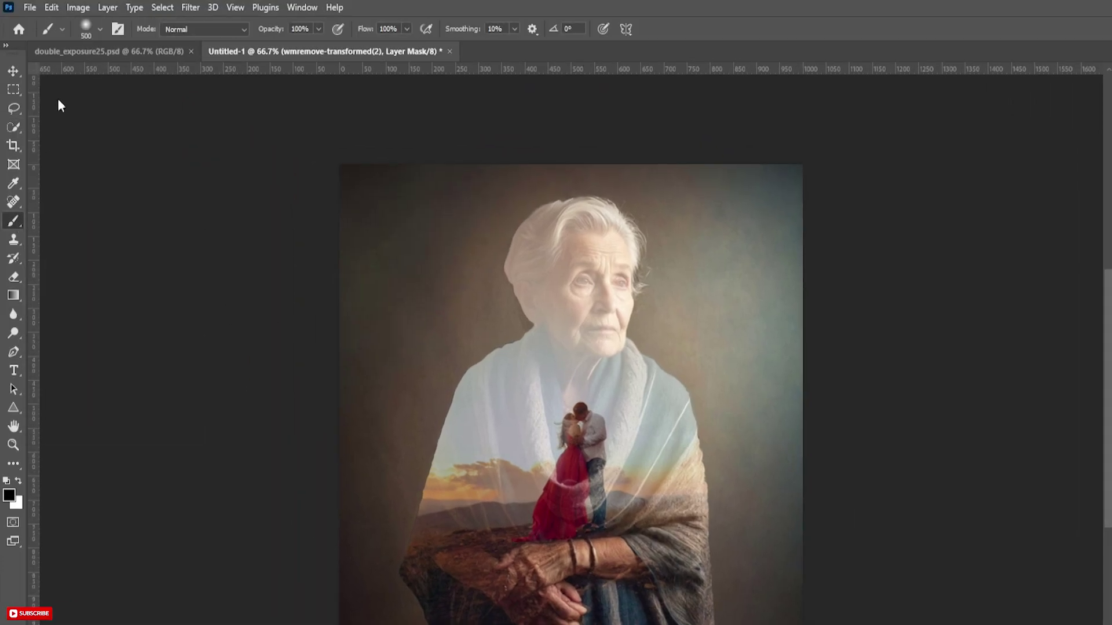
click(100, 29)
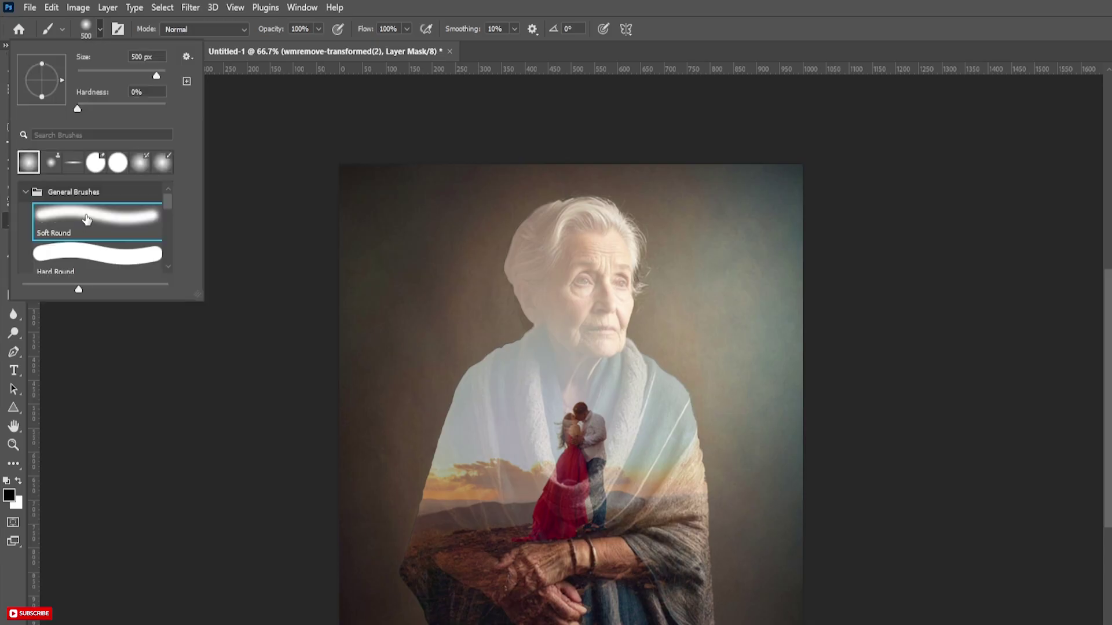
click(101, 26)
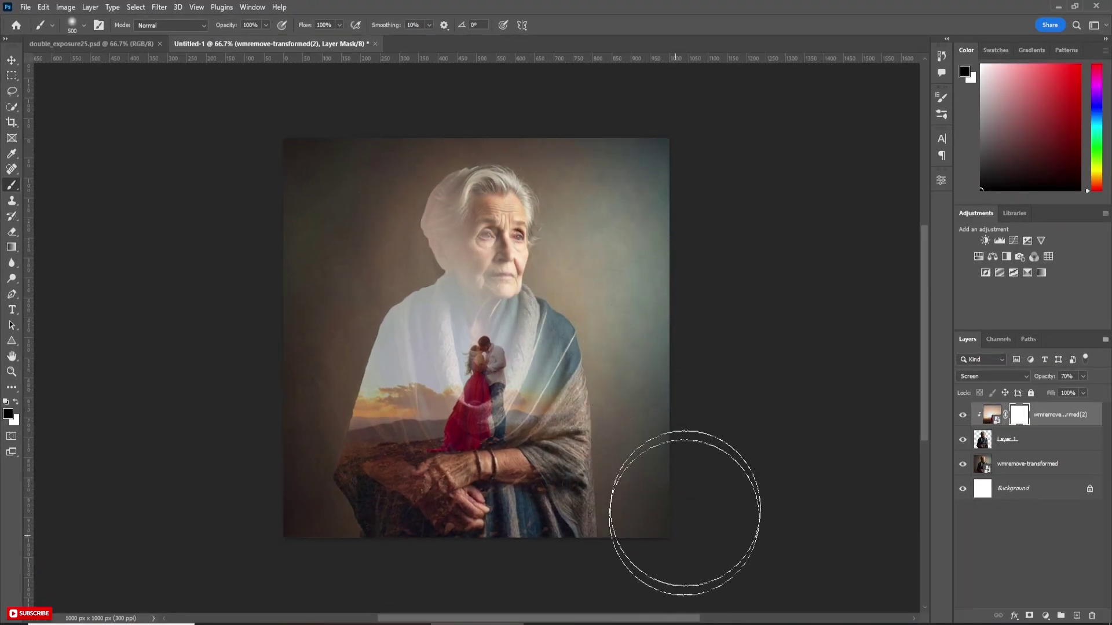
mouse_move(500, 132)
mouse_down()
mouse_move(472, 94)
mouse_move(420, 157)
mouse_move(472, 186)
mouse_move(496, 218)
mouse_move(474, 185)
mouse_up()
double_click(541, 223)
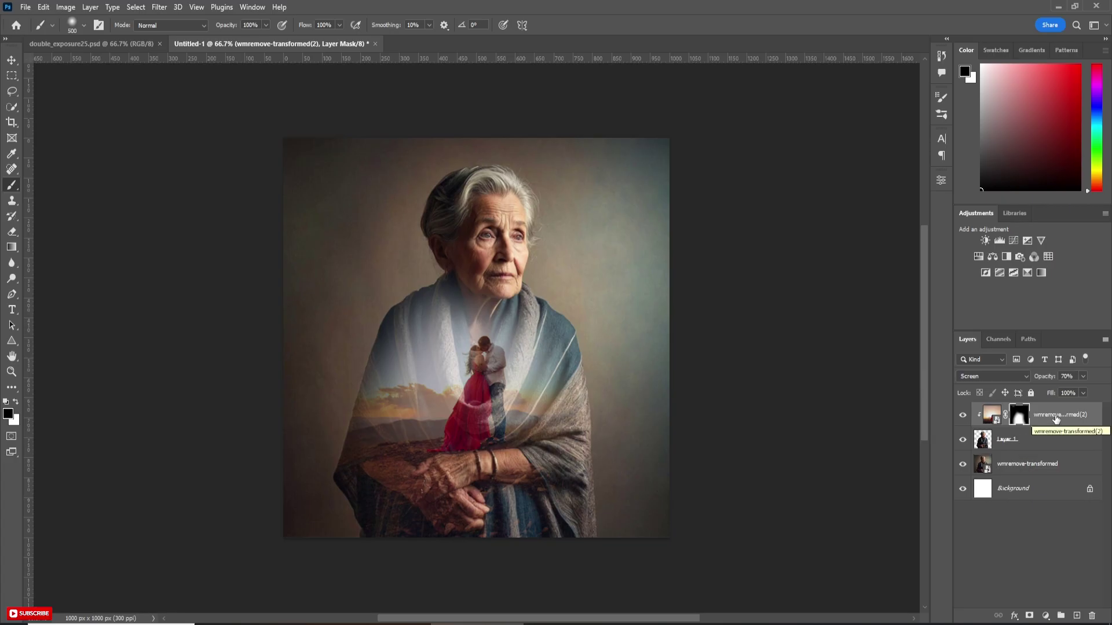
Duplicate the sunset layer and delete the copy's layer mask.
key(ctrl+2)
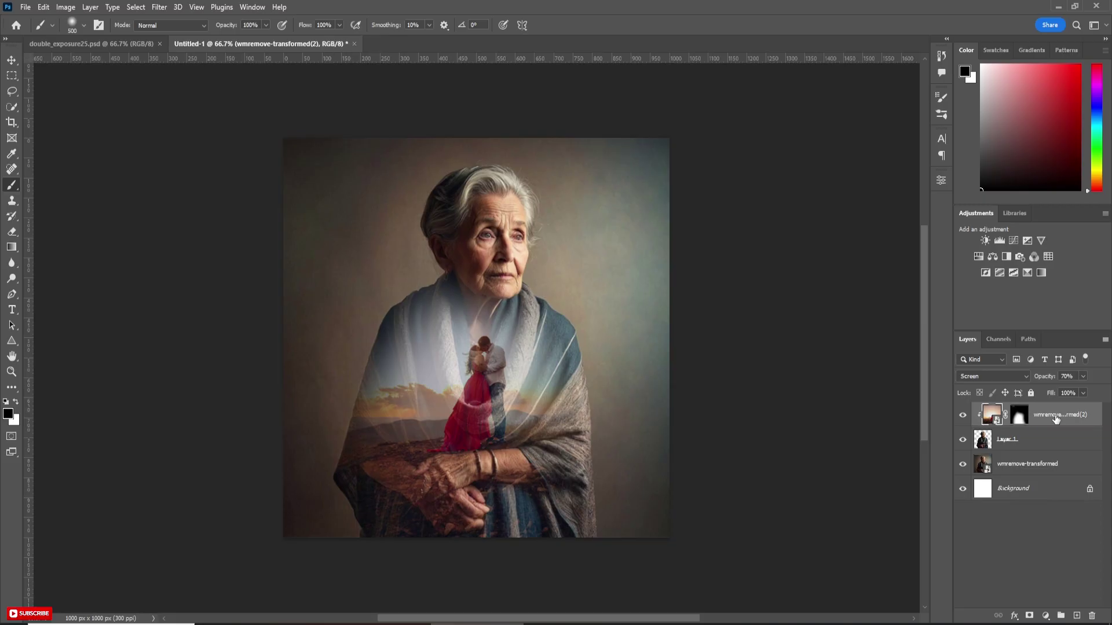
key(ctrl+j)
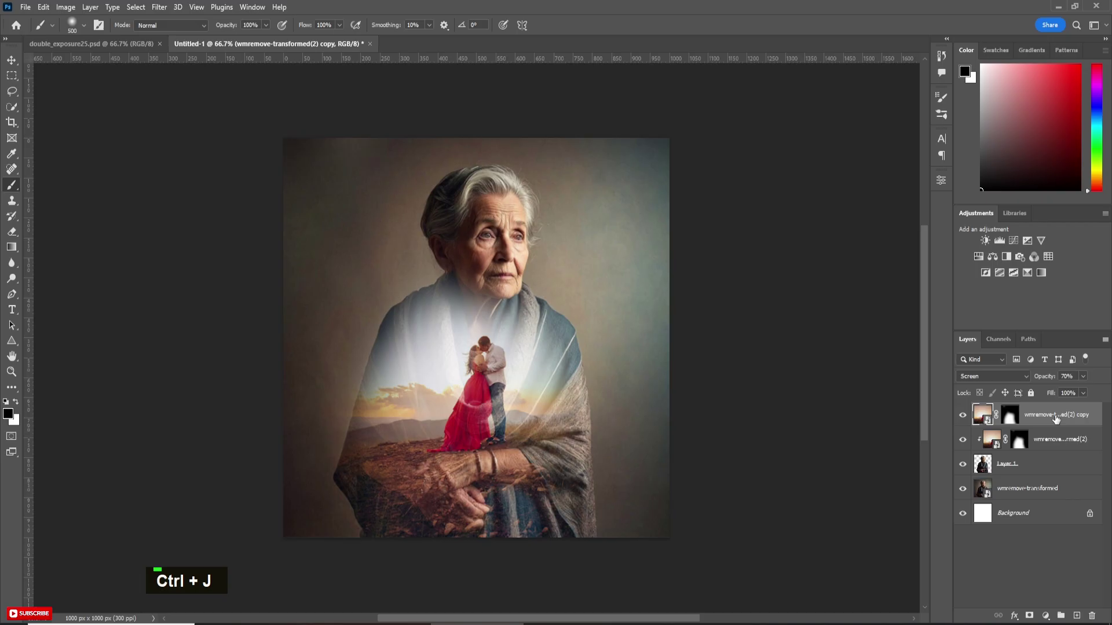
click(1009, 416)
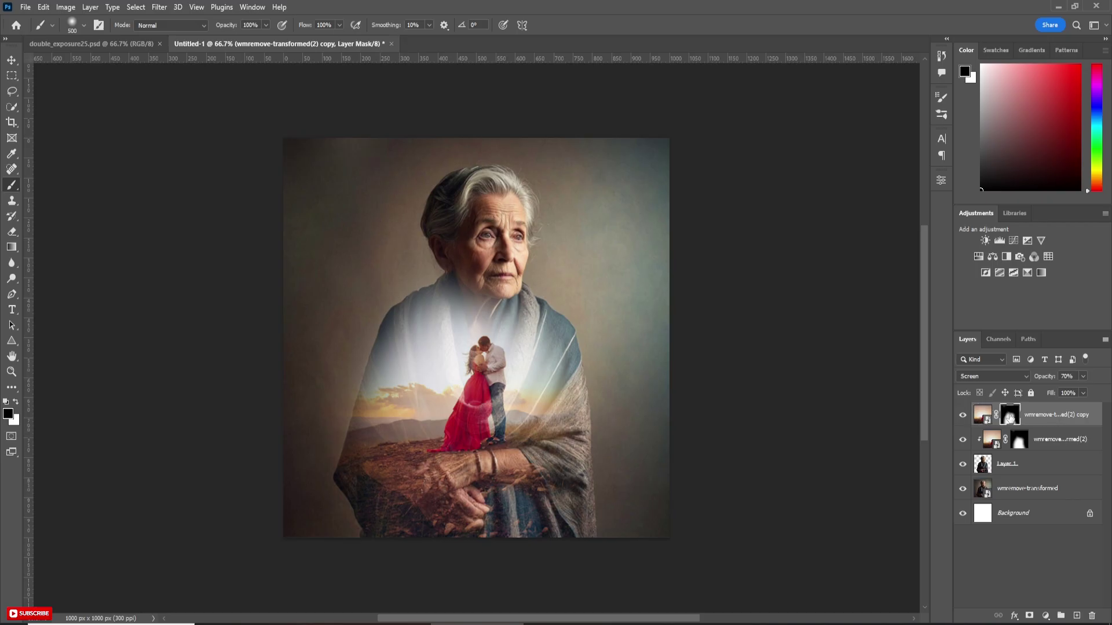
key(Delete)
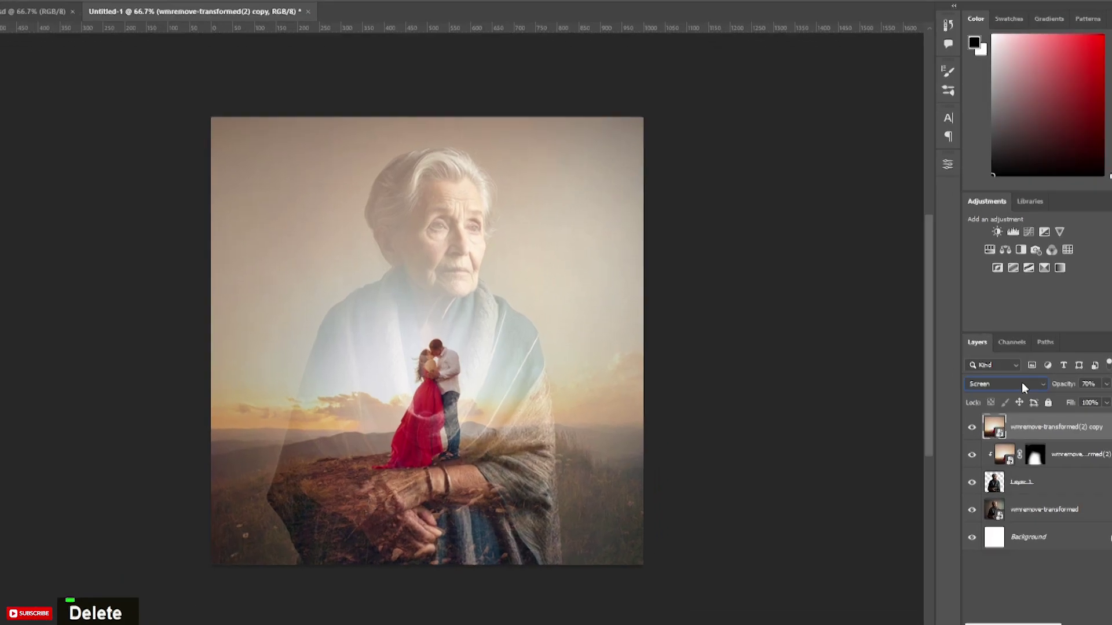
Set the top sunset copy to Multiply blend mode at 63% opacity.
click(1007, 376)
click(998, 382)
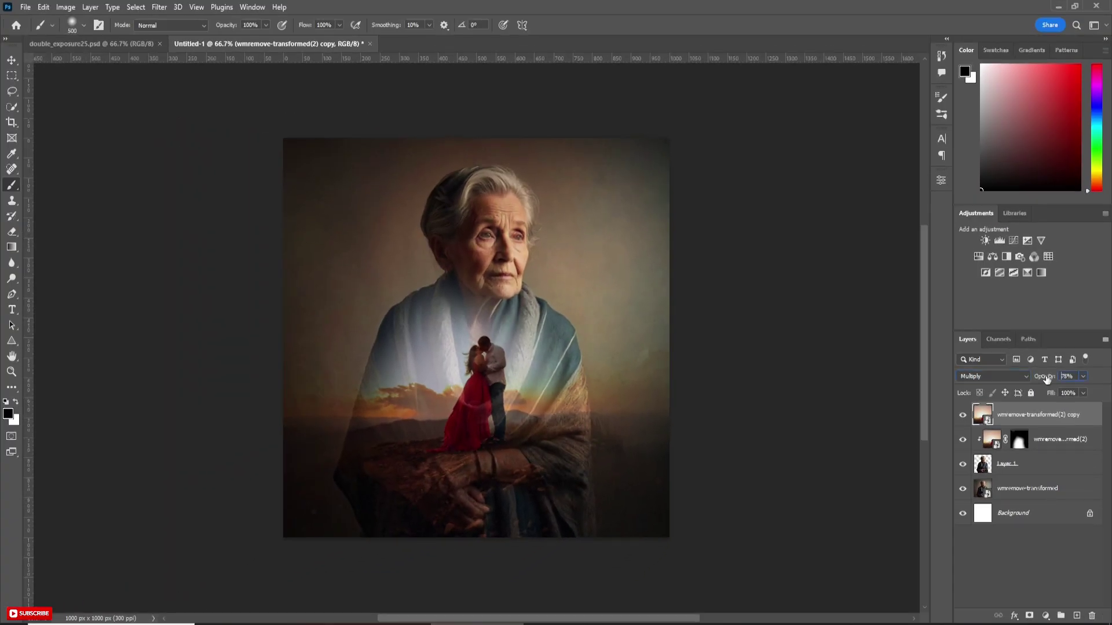
mouse_move(1047, 378)
mouse_down()
mouse_move(1083, 379)
mouse_move(1062, 383)
mouse_up()
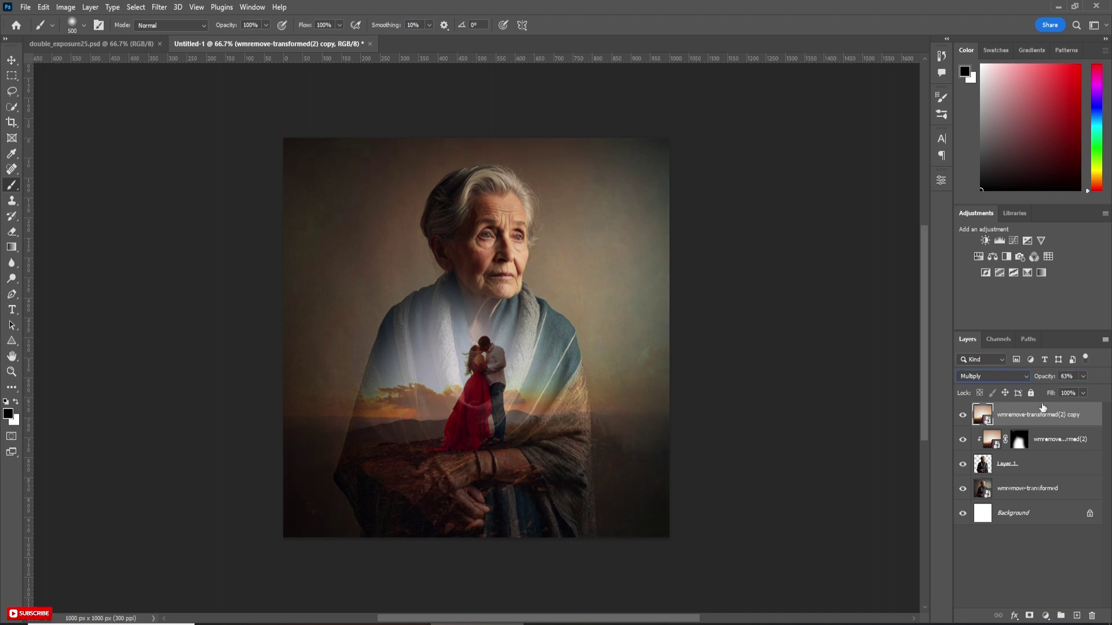
key(Return)
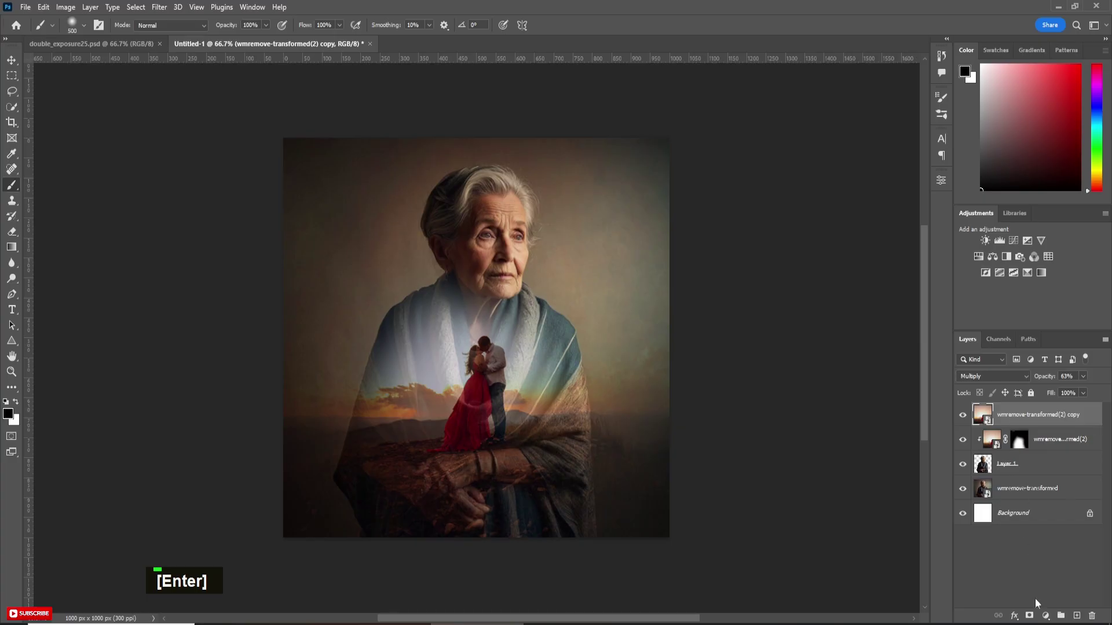
Mask the Multiply copy off the top and left background, and raise the Screen sunset layer to 100% opacity.
click(1029, 616)
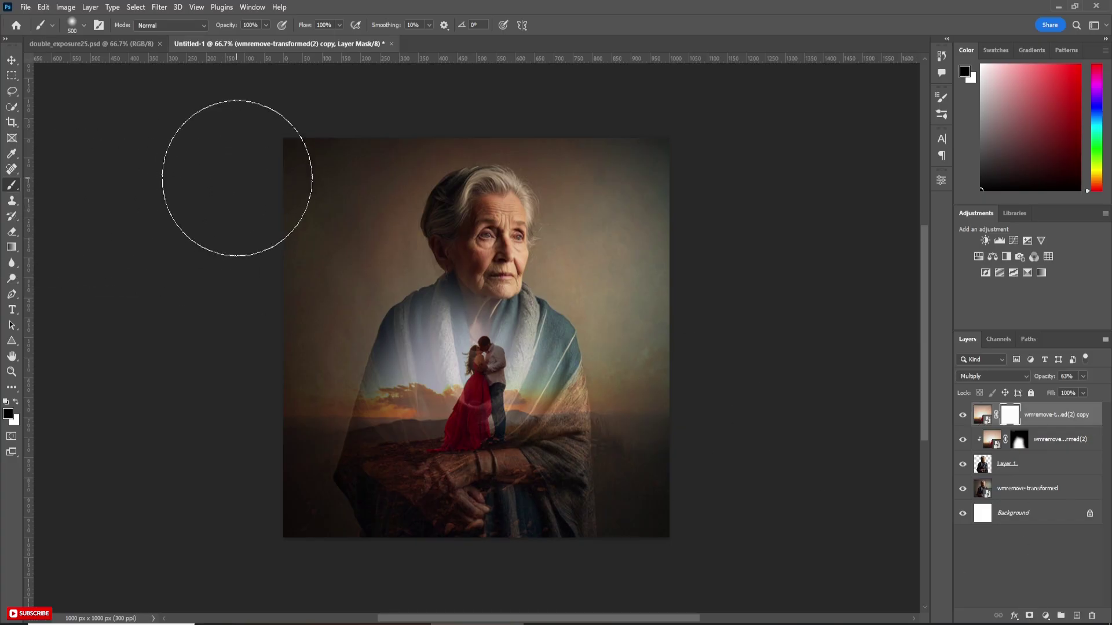
mouse_move(301, 250)
mouse_down()
mouse_move(442, 189)
mouse_move(509, 195)
mouse_move(709, 153)
mouse_up()
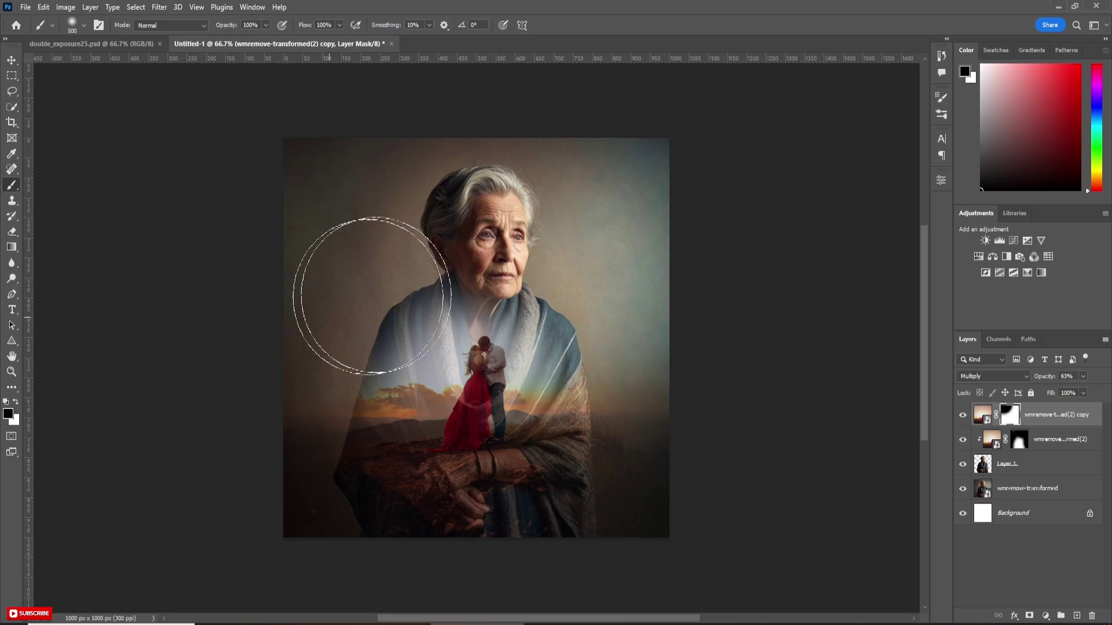
drag(390, 278, 385, 278)
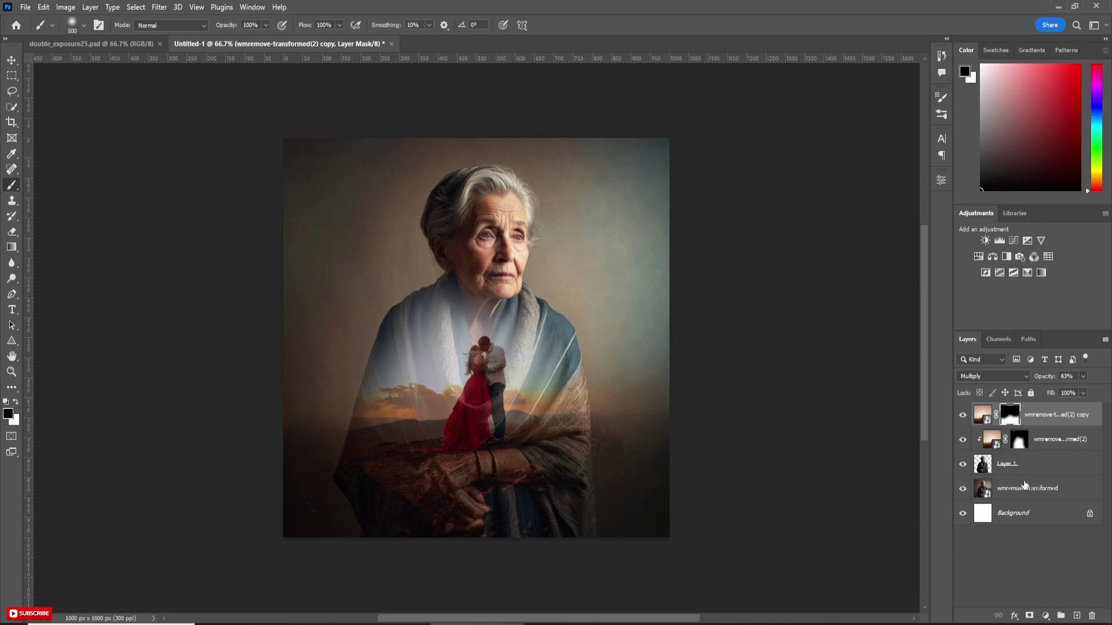
click(1050, 446)
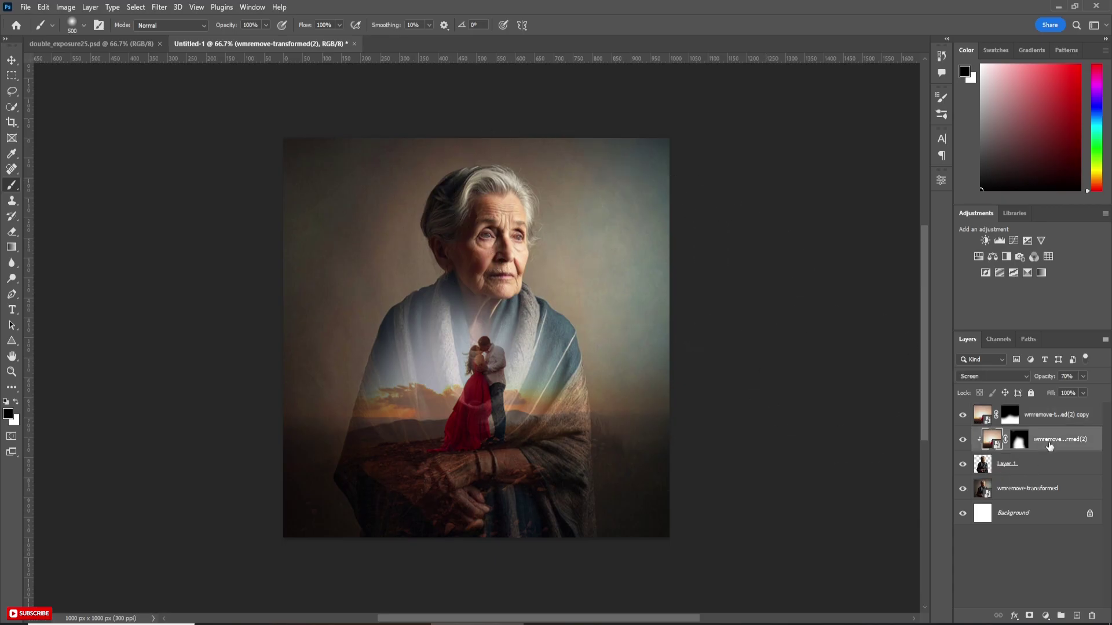
drag(1045, 379, 1108, 385)
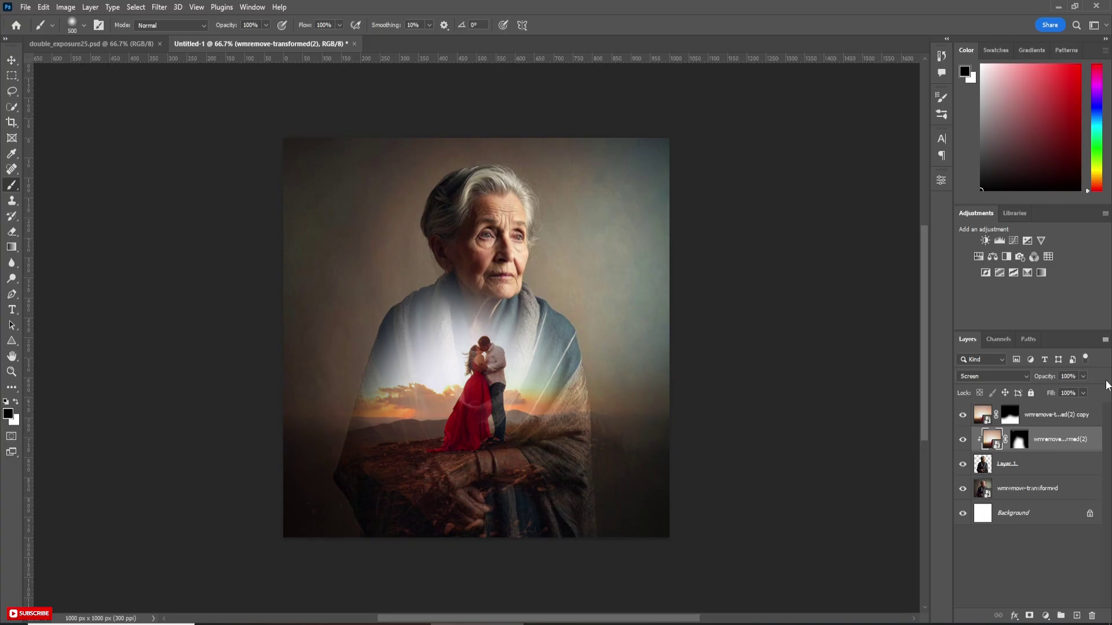
Add a Hue/Saturation adjustment above Layer 1 with Saturation at -56.
click(1018, 467)
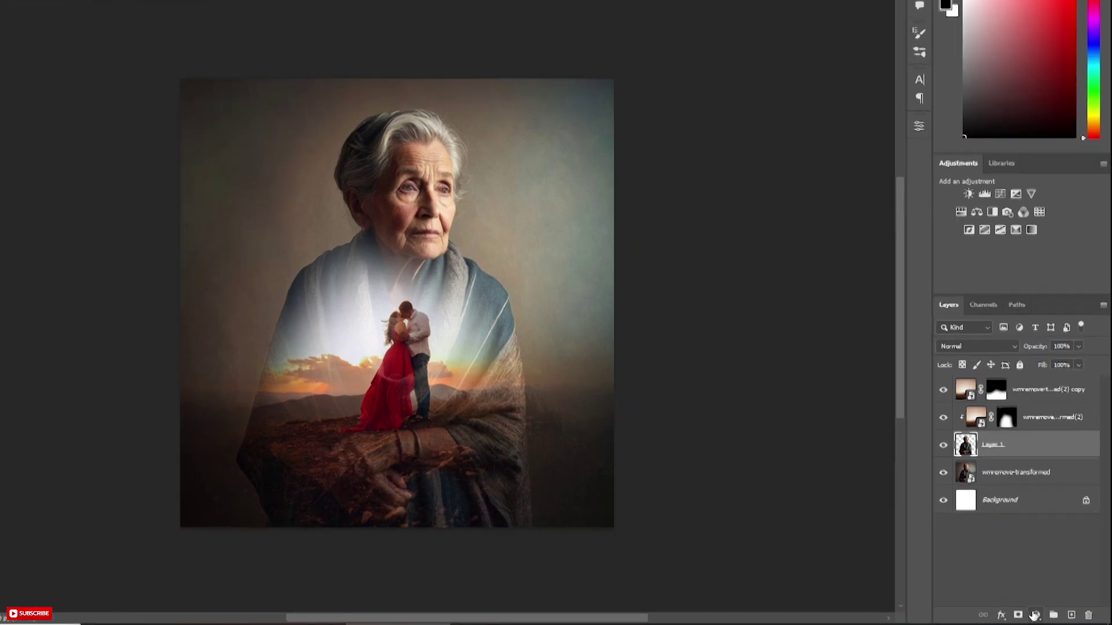
click(1045, 616)
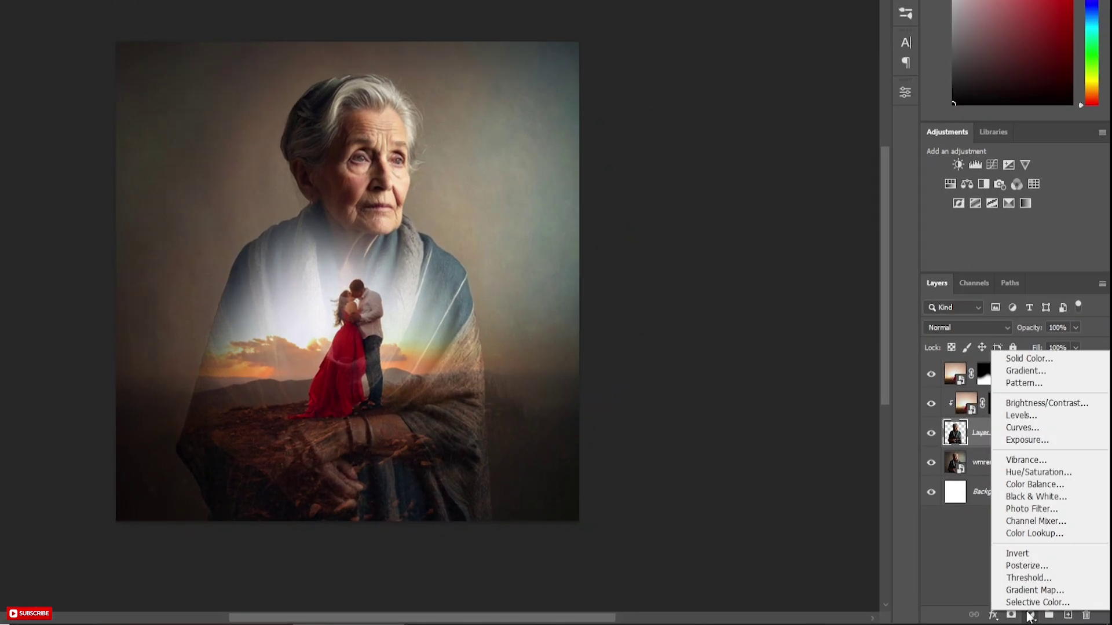
click(1039, 472)
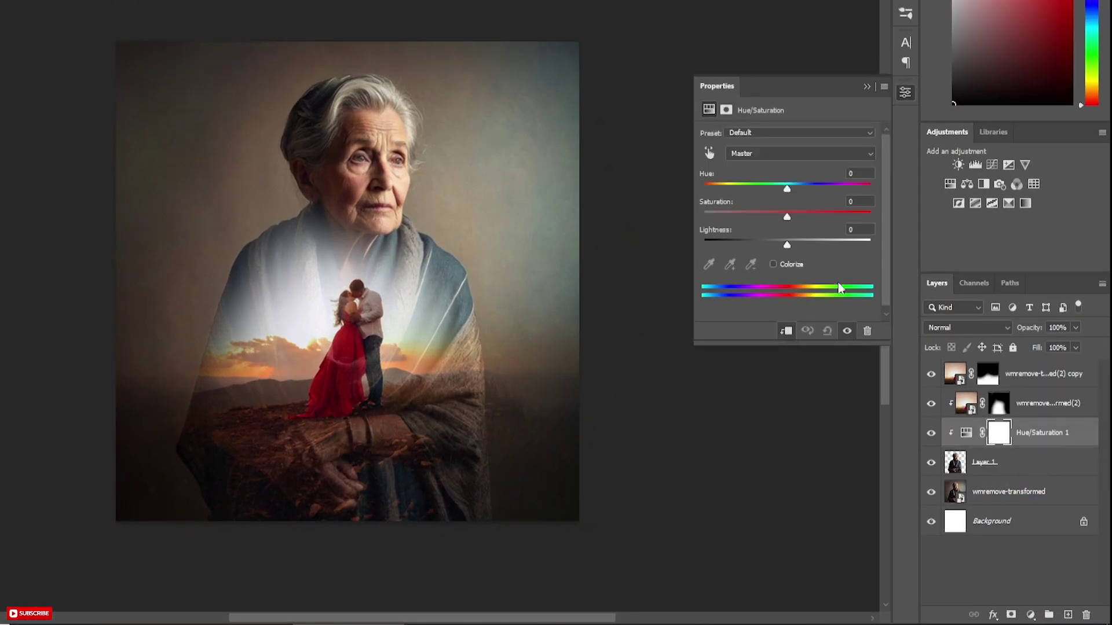
drag(786, 216, 741, 219)
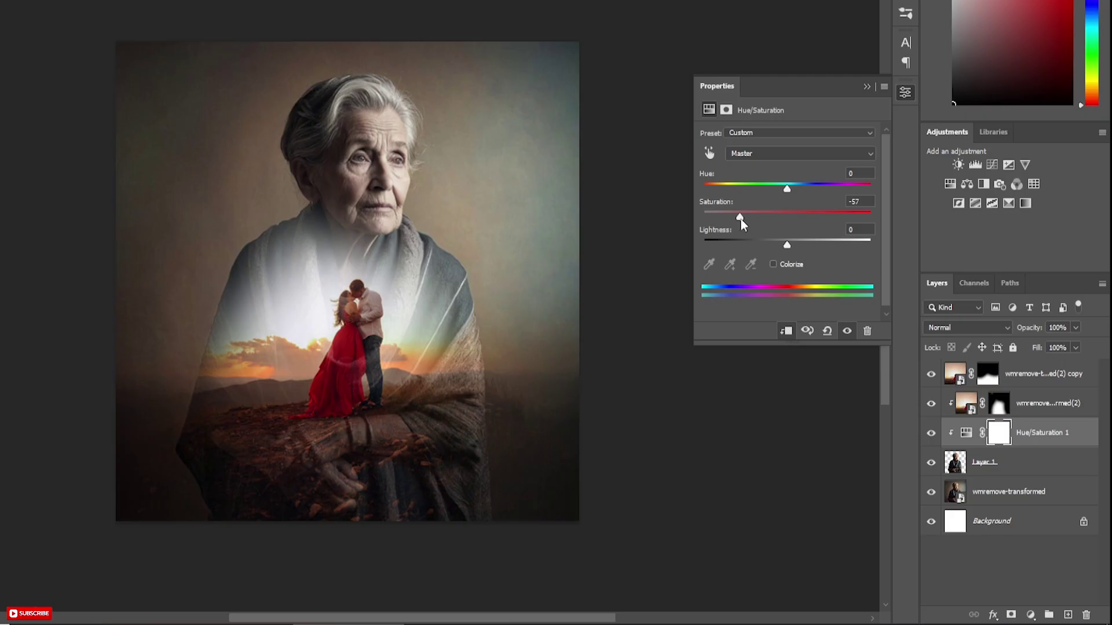
click(865, 88)
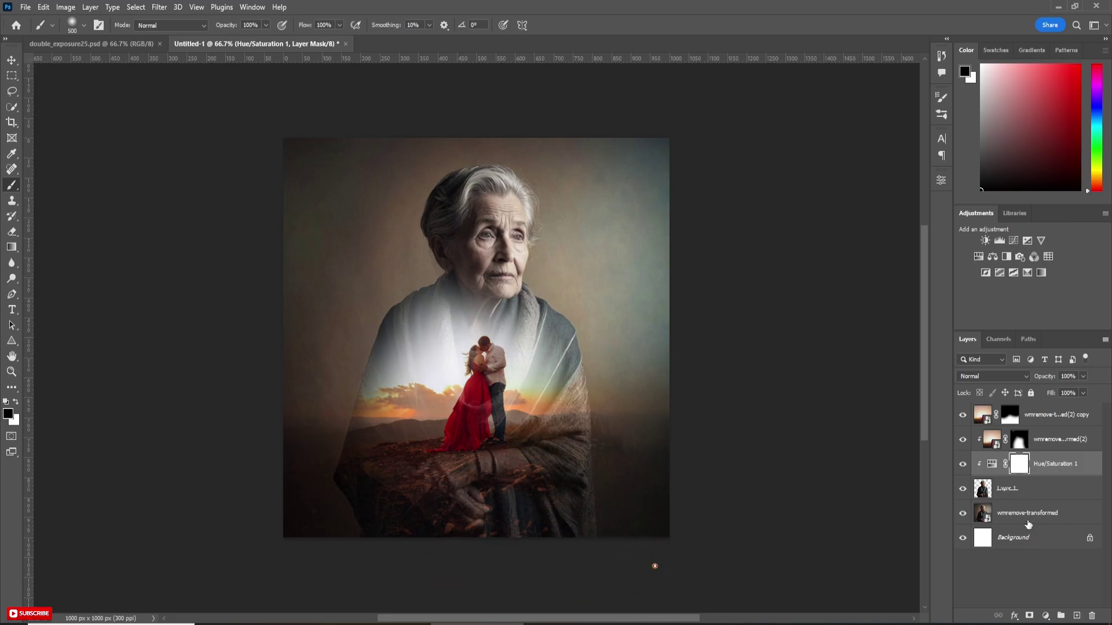
Add a new empty Layer 2 above the top copy layer.
click(1058, 421)
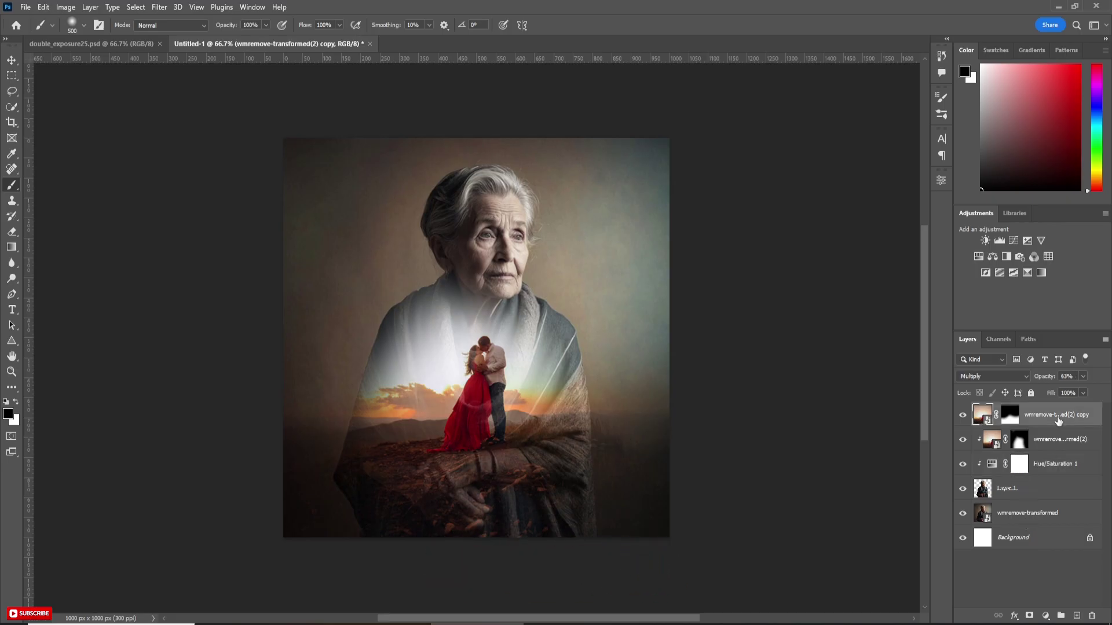
click(1076, 616)
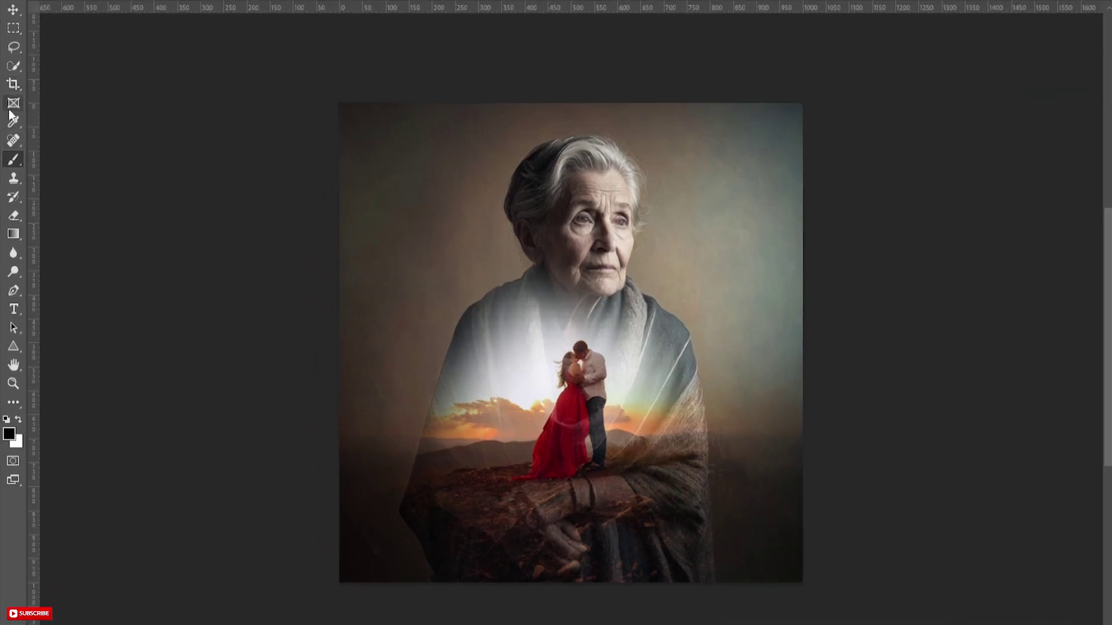
click(15, 234)
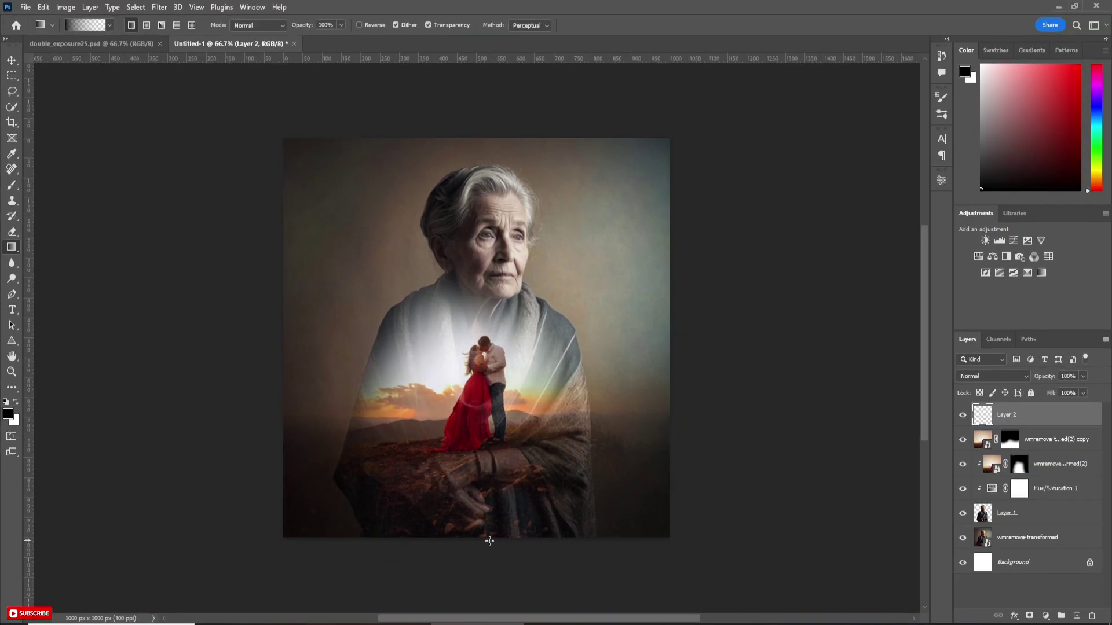
Darken the image's bottom edge with a short dark gradient rising from the bottom, redrawn once.
drag(489, 538, 487, 485)
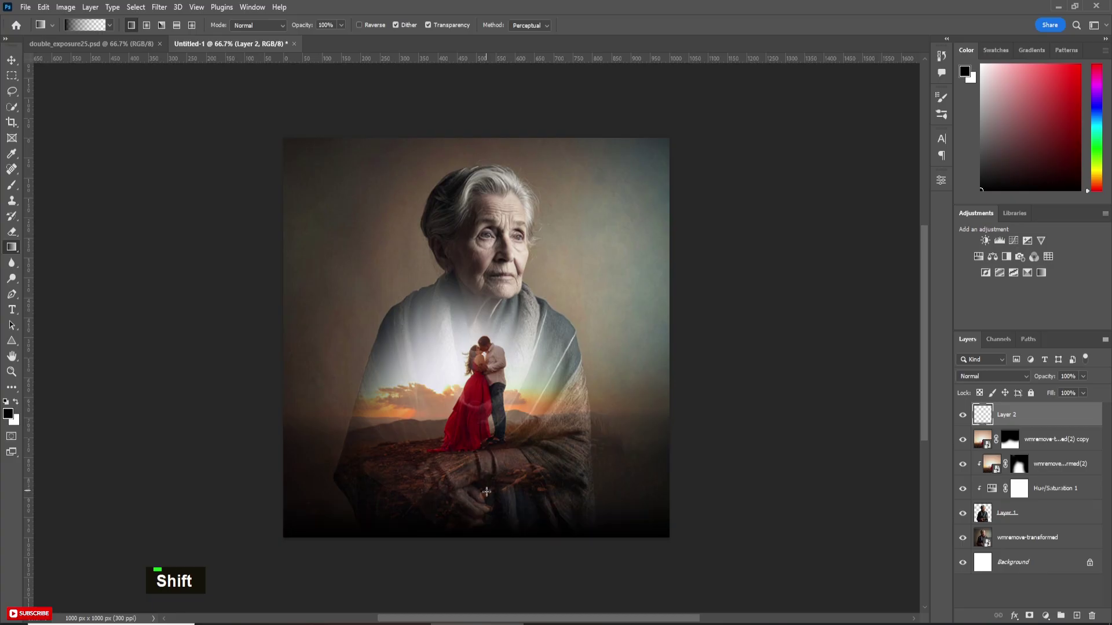
key(ctrl+z)
drag(483, 541, 483, 507)
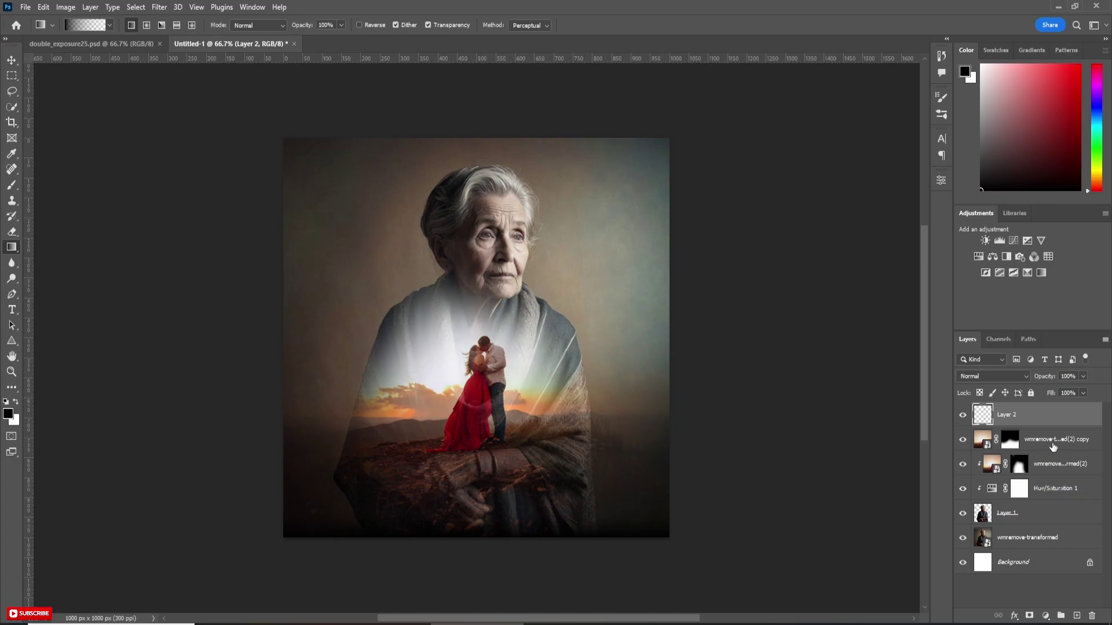
click(1053, 443)
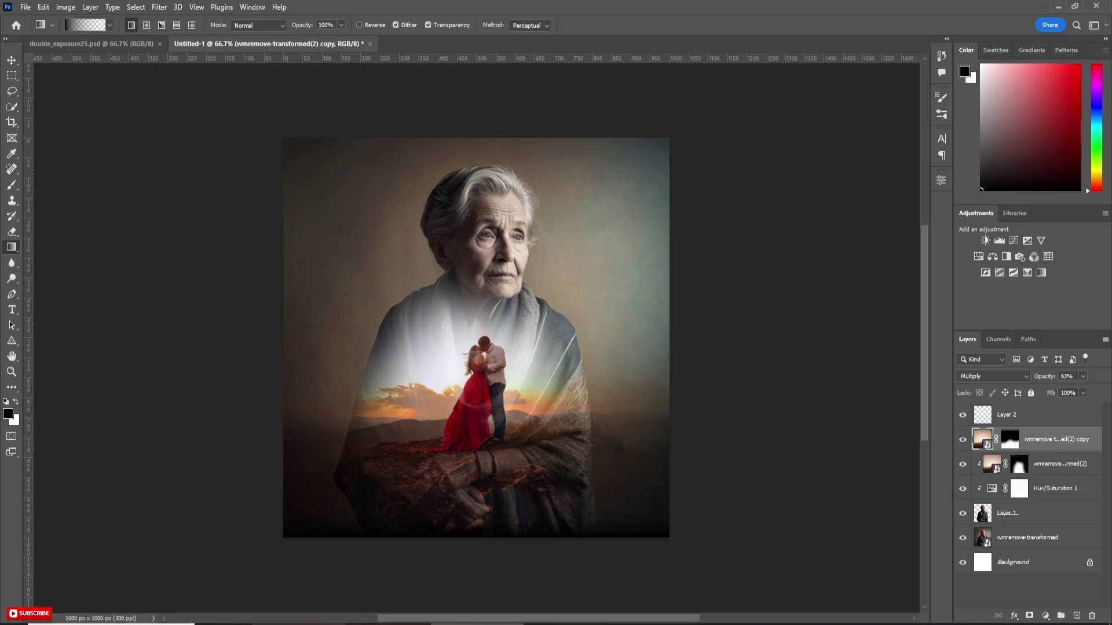
Place bird.png, shrink it to a small flock and position it above the kissing couple.
click(294, 597)
drag(134, 138, 426, 421)
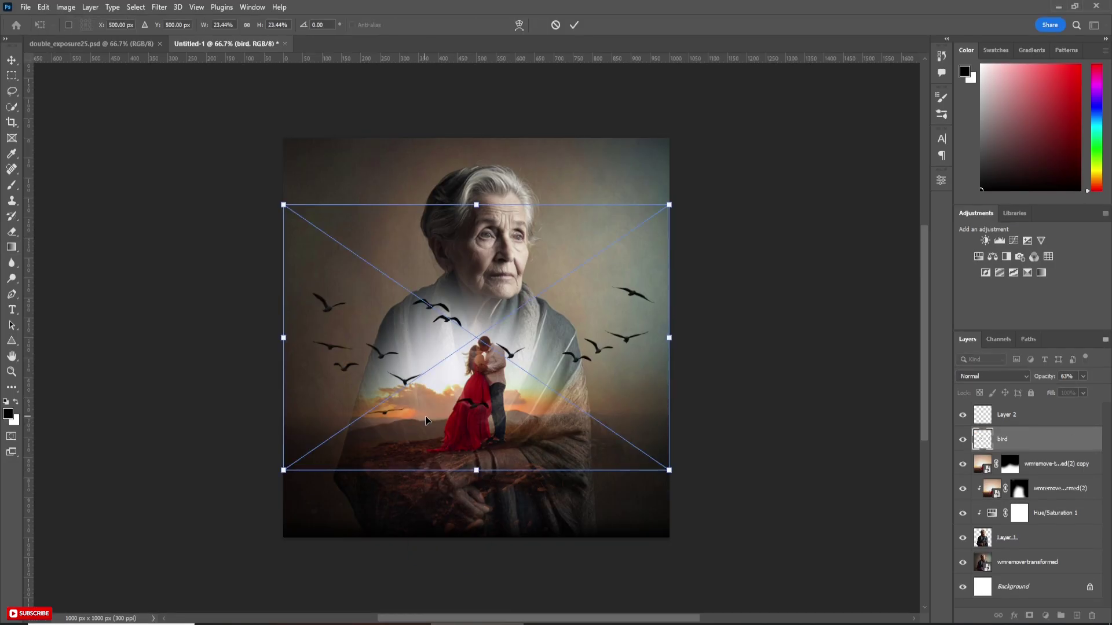
drag(669, 205, 338, 404)
drag(311, 463, 424, 349)
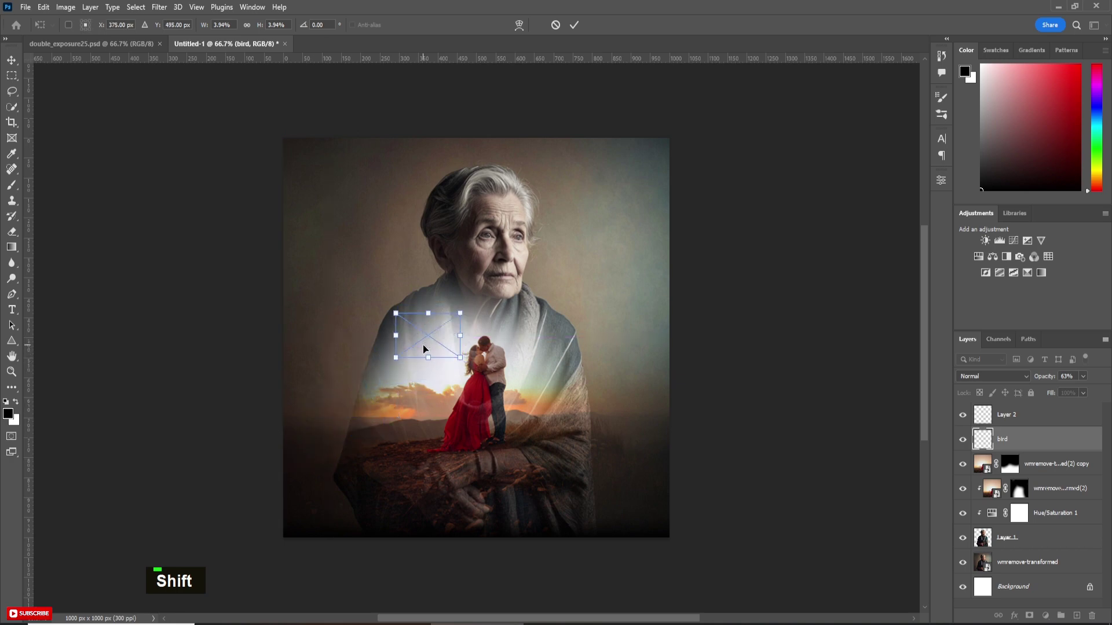
click(573, 26)
key(g)
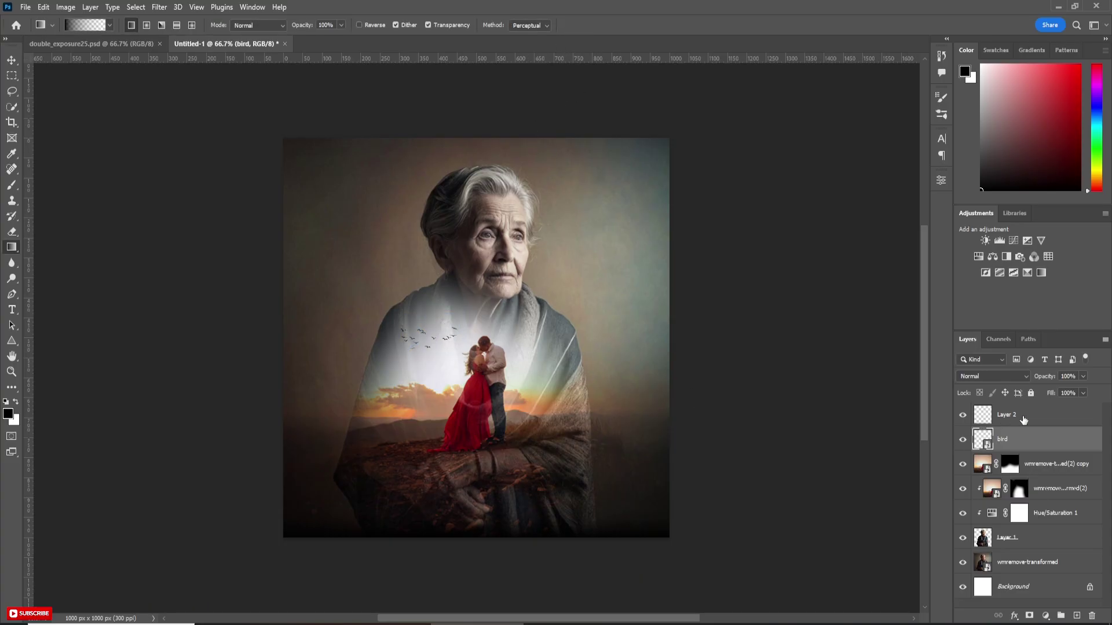
click(1023, 420)
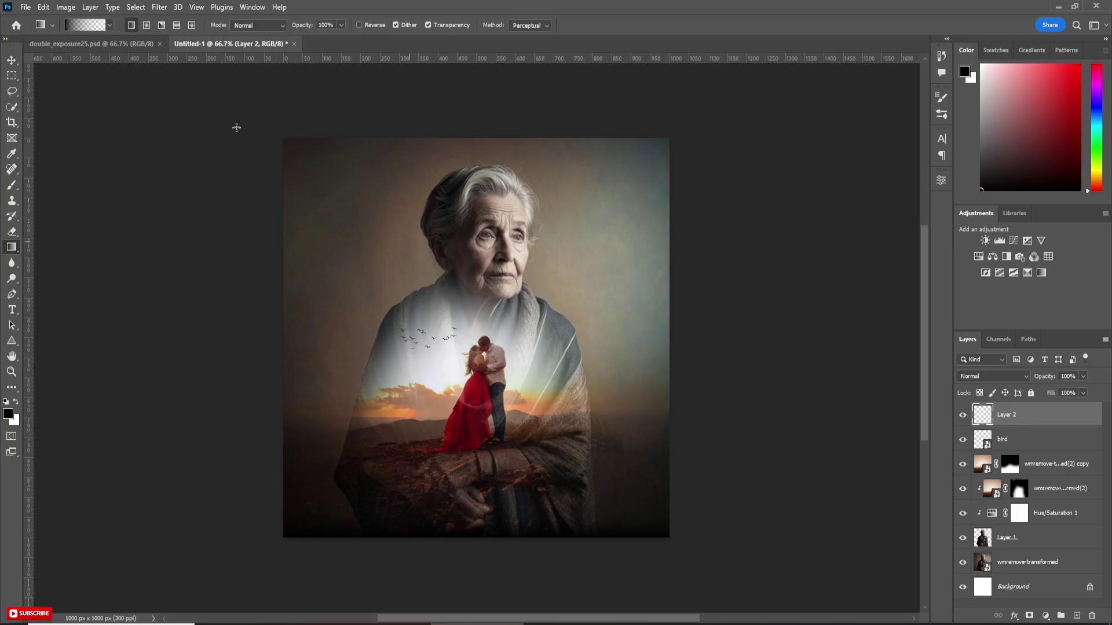
Copy the 'Love You' and 'FOREVER' text layers from double_exposure25.psd into Untitled-1.
click(91, 43)
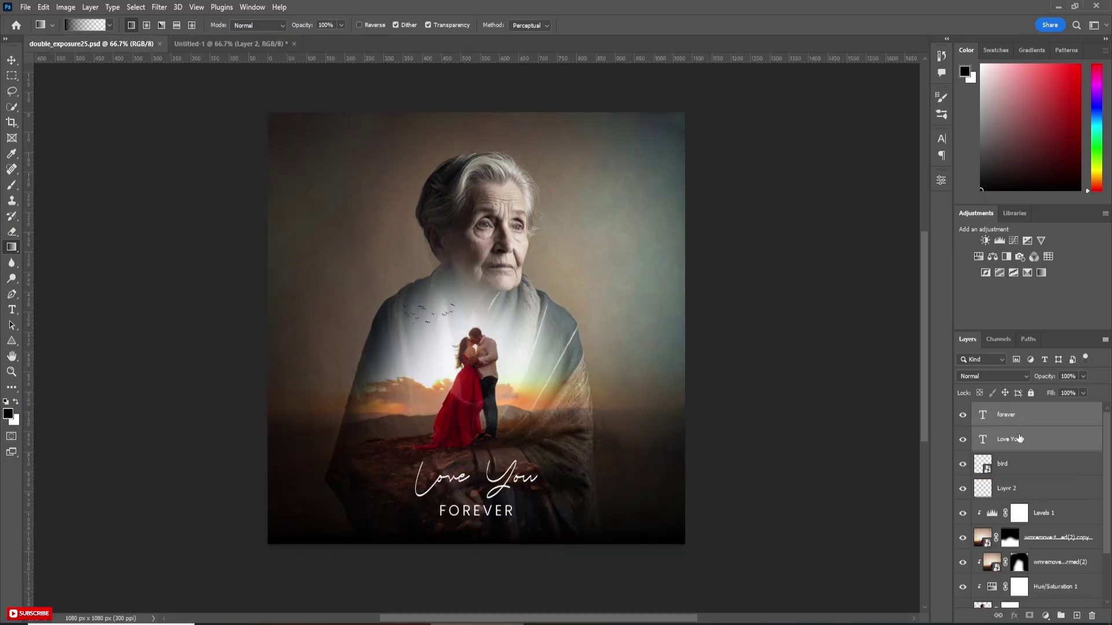
drag(1012, 443, 464, 485)
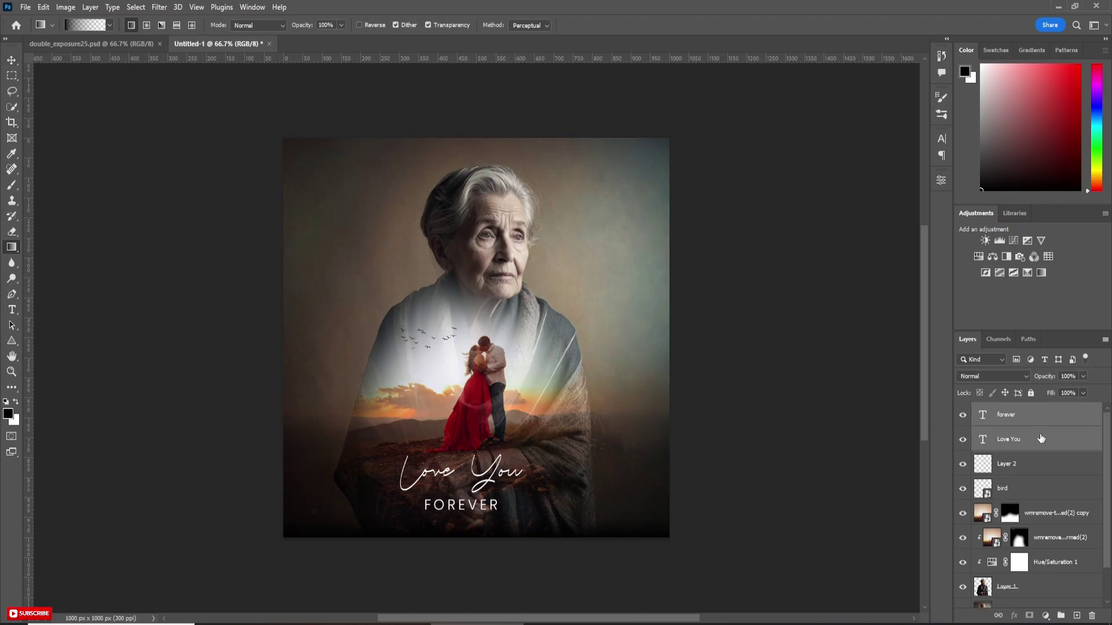
Select the whole canvas and align the 'Love You FOREVER' text to its horizontal centre.
key(ctrl+a)
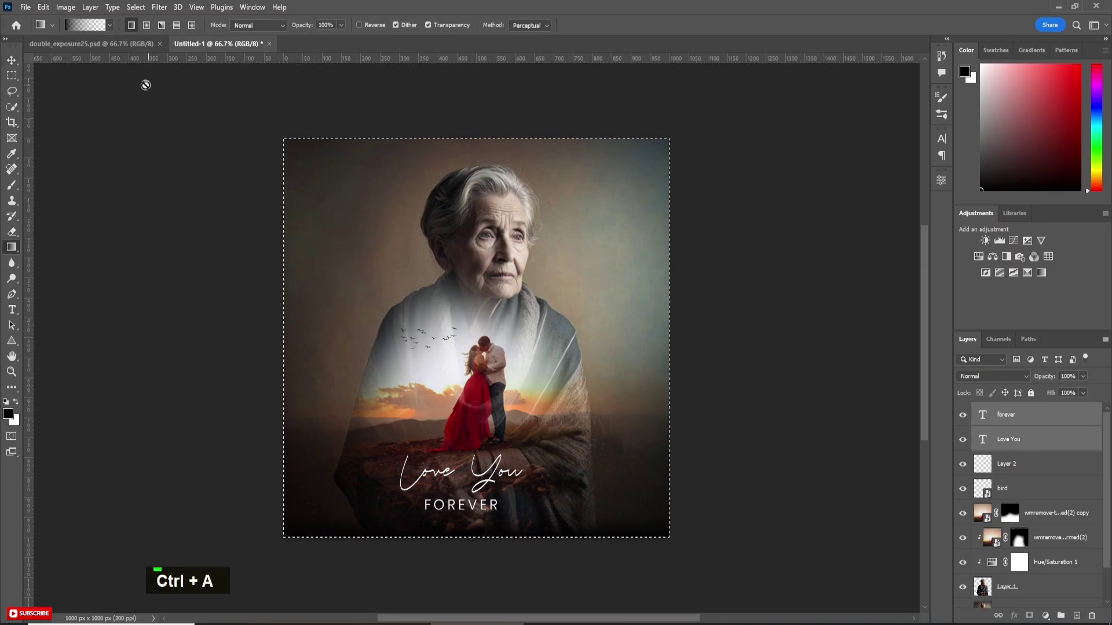
click(11, 60)
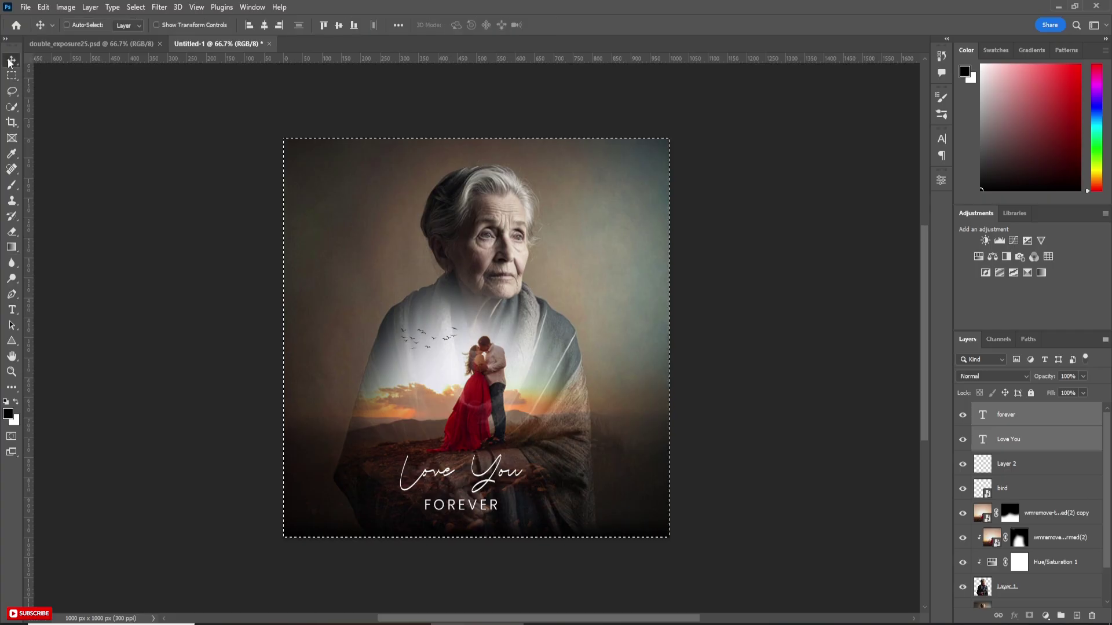
click(265, 27)
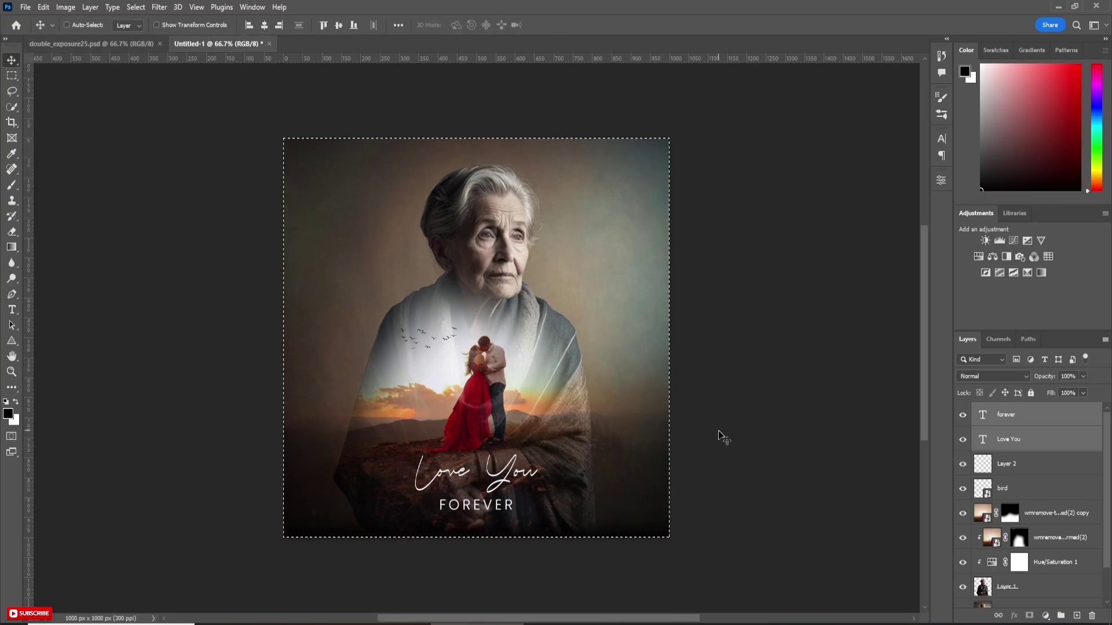